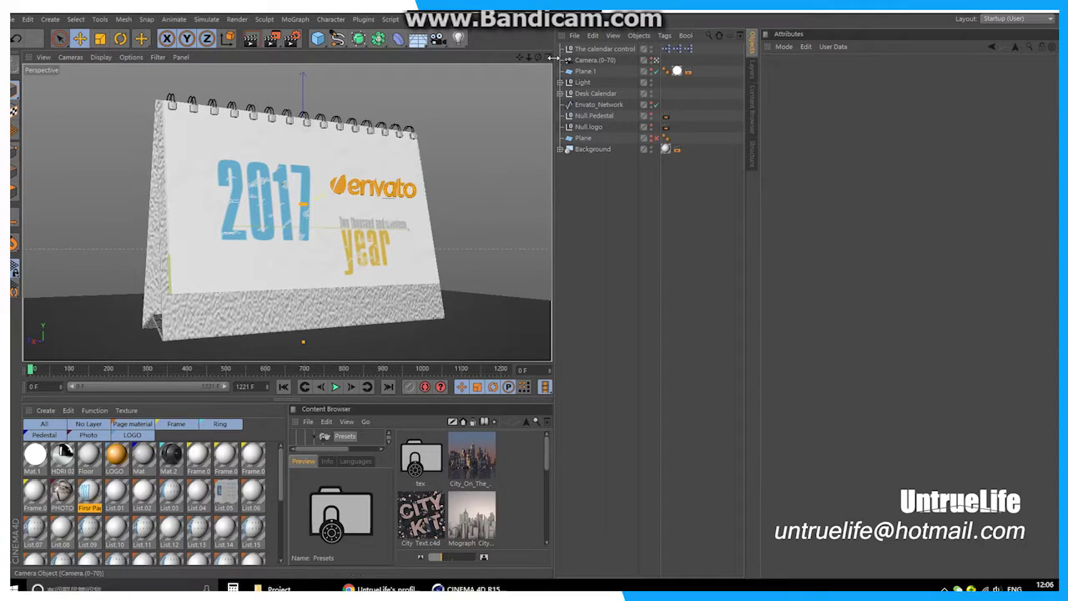
Orbit to a frontal calendar view and select The calendar control.
{"action": "mouse_move", "coordinate": [537, 56]}
{"action": "left_mouse_down"}
{"action": "mouse_move", "coordinate": [467, 64]}
{"action": "mouse_move", "coordinate": [525, 63]}
{"action": "left_mouse_up"}
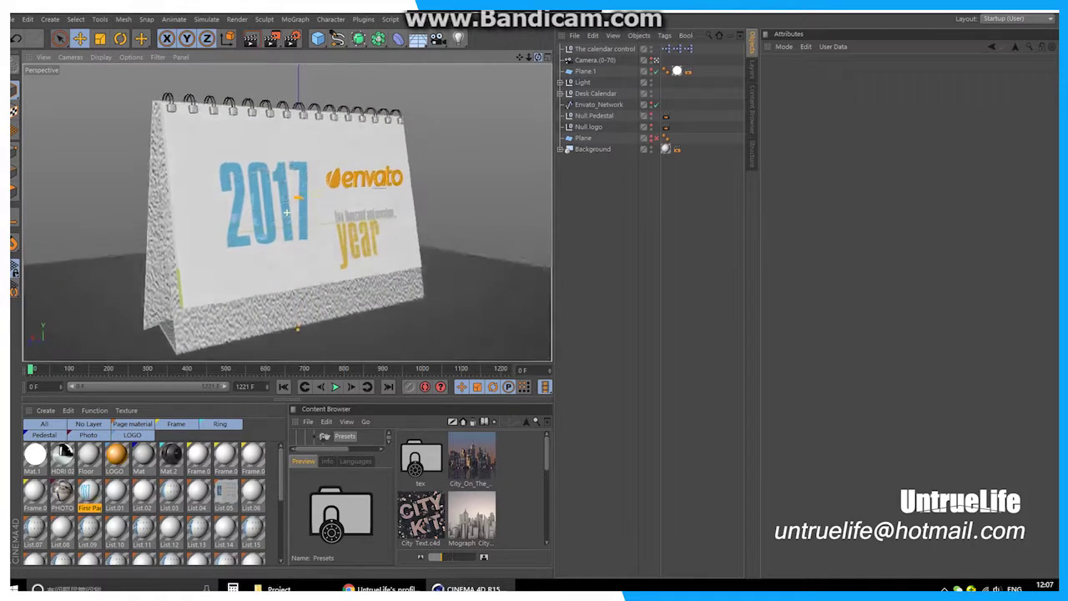
{"action": "left_click_drag", "start_coordinate": [526, 64], "coordinate": [541, 63]}
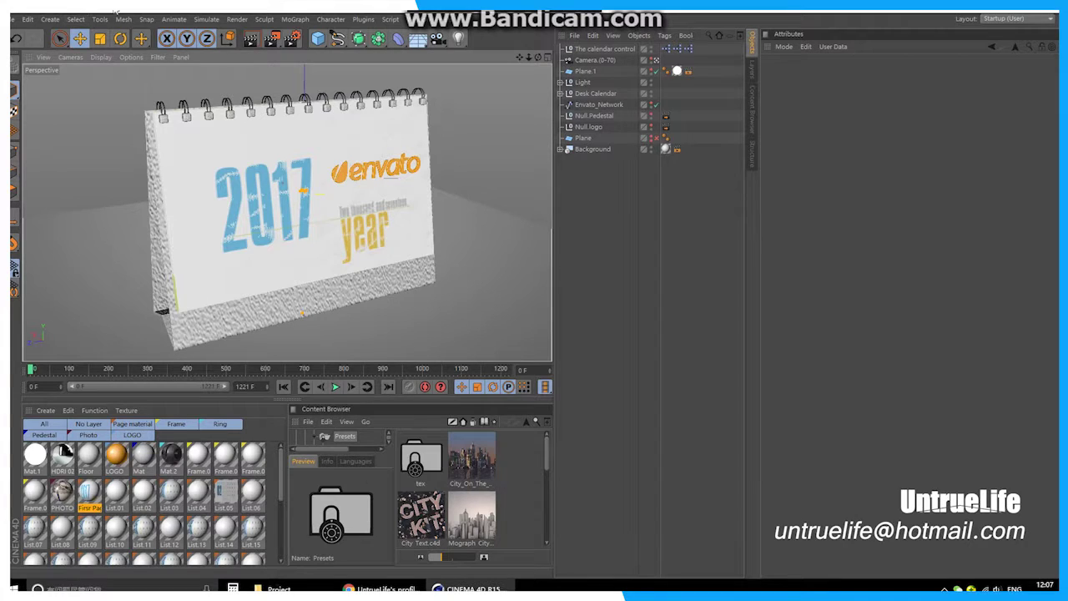
{"action": "left_click", "coordinate": [581, 50]}
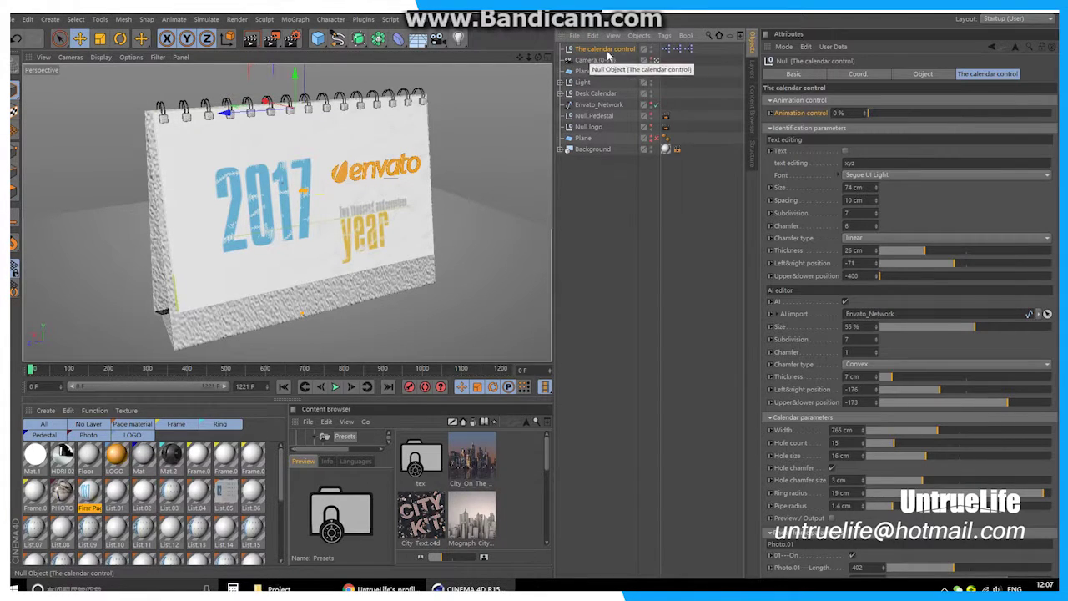
{"action": "left_click_drag", "start_coordinate": [658, 48], "coordinate": [670, 47]}
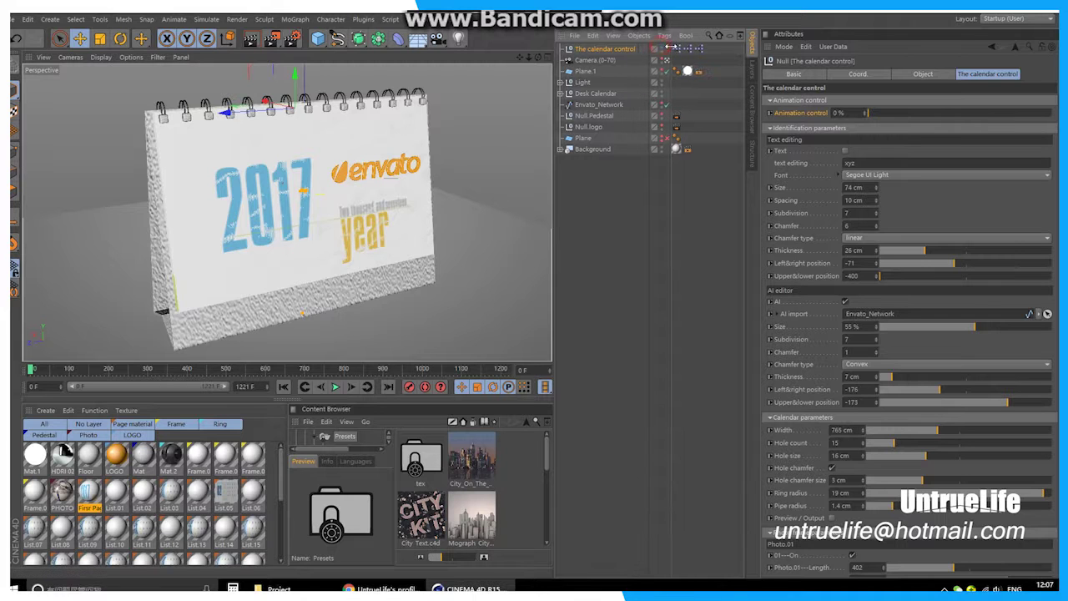
{"action": "mouse_move", "coordinate": [1056, 91]}
{"action": "left_mouse_down"}
{"action": "mouse_move", "coordinate": [1056, 382]}
{"action": "mouse_move", "coordinate": [1057, 80]}
{"action": "left_mouse_up"}
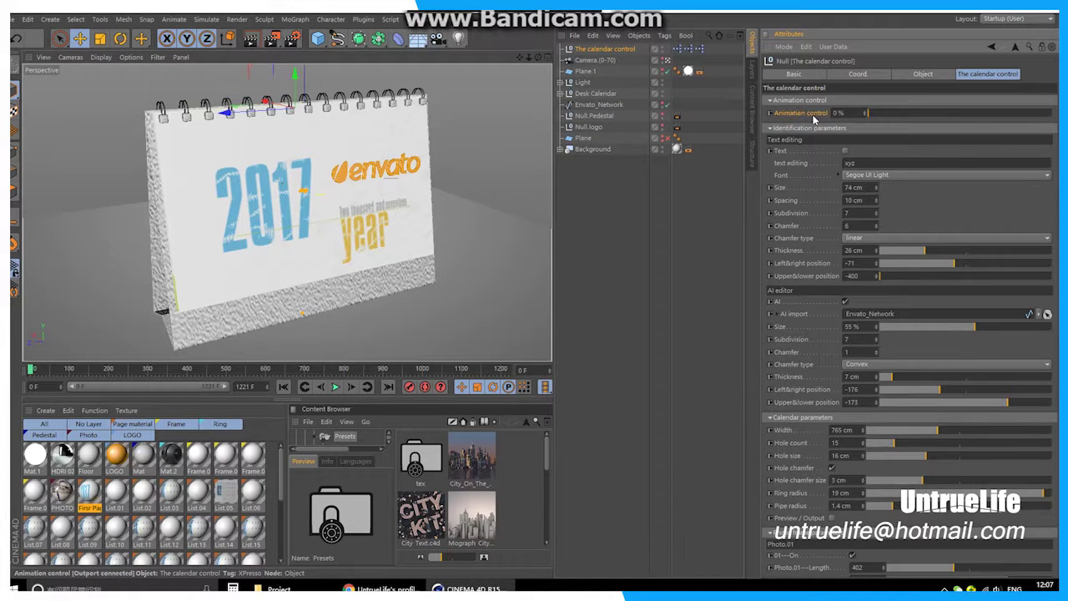
Inspect the calendar control's expression tag node graphs in an enlarged node editor.
{"action": "left_click", "coordinate": [688, 250]}
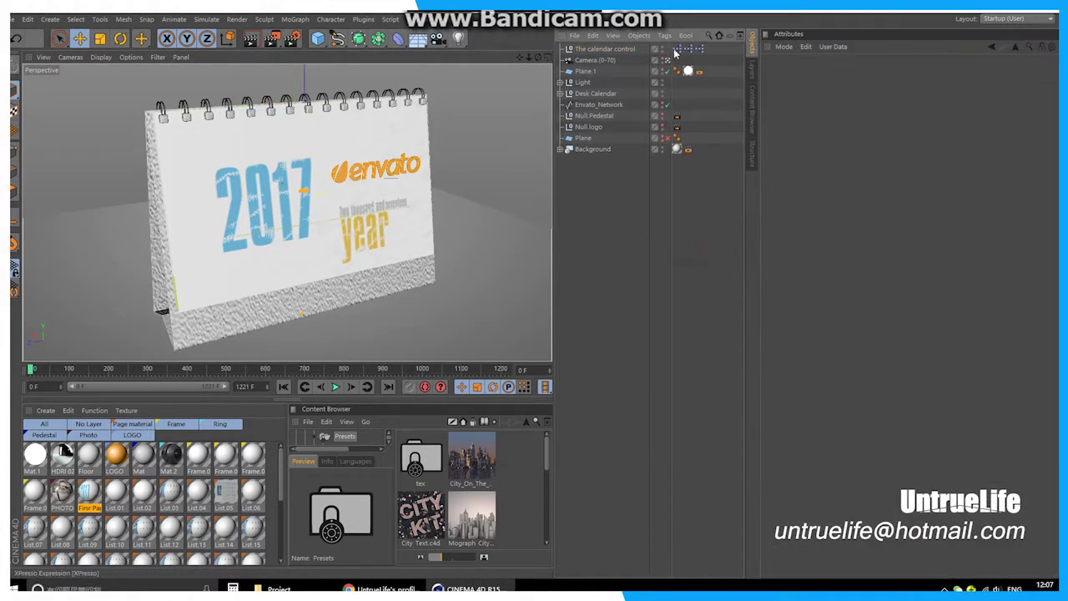
{"action": "left_click", "coordinate": [597, 50]}
{"action": "double_click", "coordinate": [677, 49]}
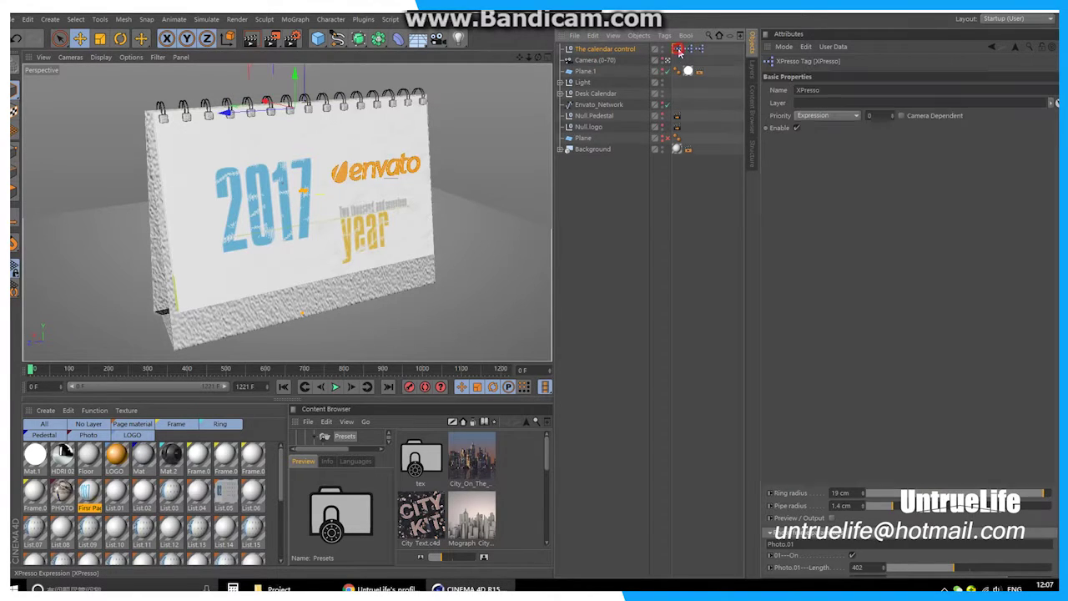
{"action": "left_click_drag", "start_coordinate": [432, 381], "coordinate": [864, 562]}
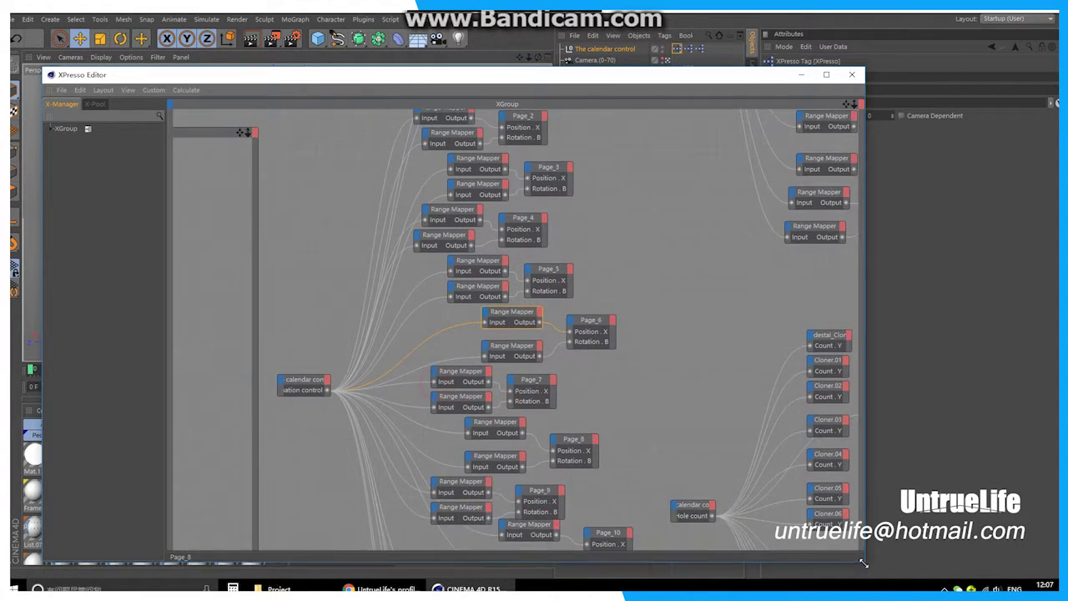
{"action": "scroll", "coordinate": [692, 372], "scroll_direction": "down", "scroll_amount": 3}
{"action": "scroll", "coordinate": [692, 372], "scroll_direction": "down", "scroll_amount": 2}
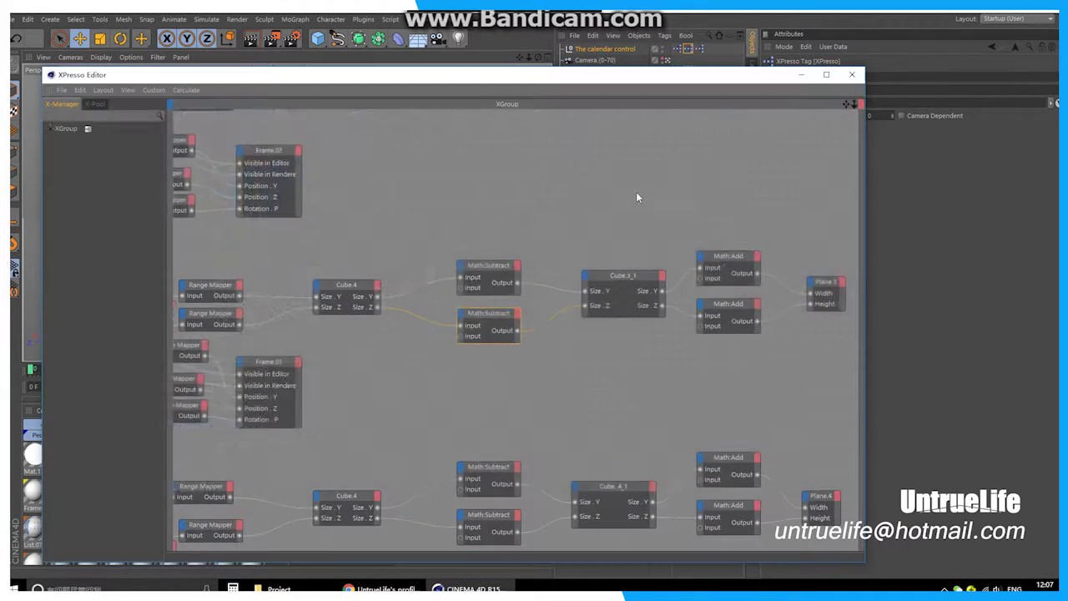
{"action": "scroll", "coordinate": [641, 209], "scroll_direction": "down", "scroll_amount": 2}
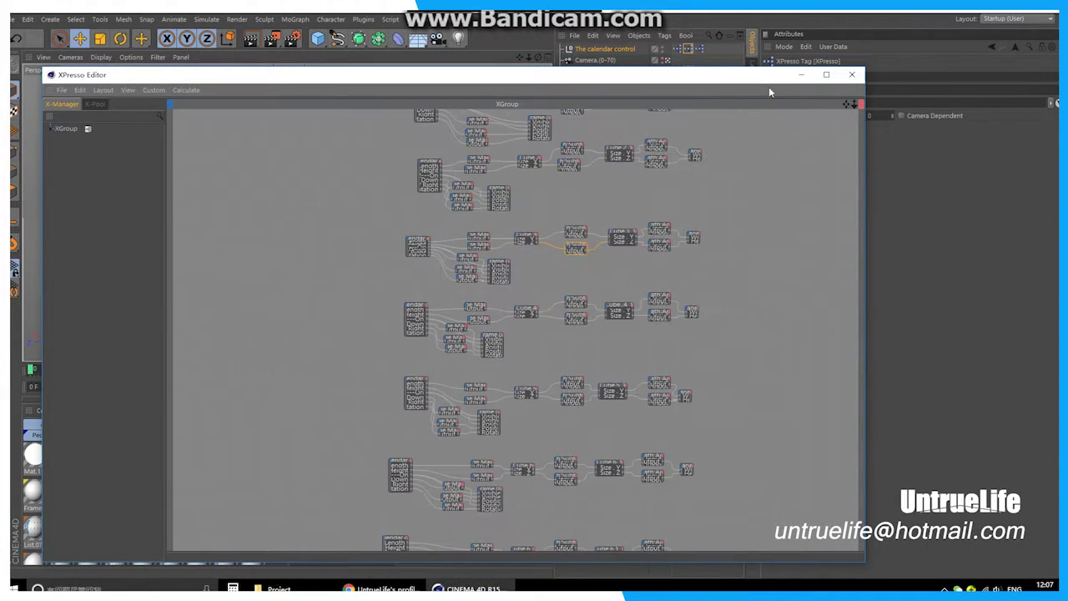
{"action": "left_click", "coordinate": [699, 48]}
{"action": "scroll", "coordinate": [588, 227], "scroll_direction": "down", "scroll_amount": 2}
{"action": "scroll", "coordinate": [588, 227], "scroll_direction": "down", "scroll_amount": 2}
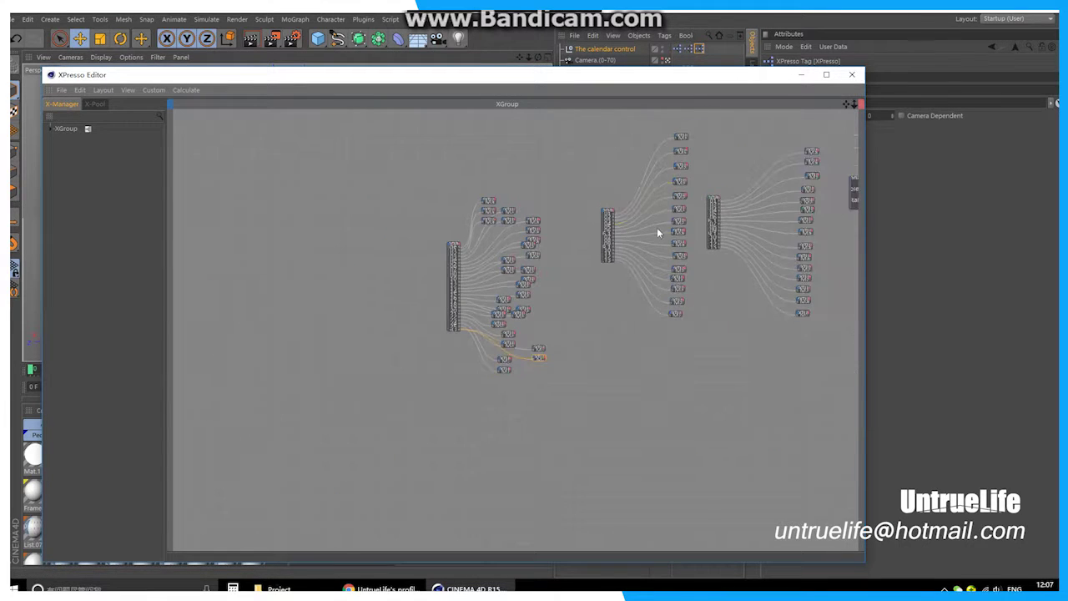
Test the Animation control slider, leaving it at 0% on the 2017 cover.
{"action": "left_click", "coordinate": [622, 51]}
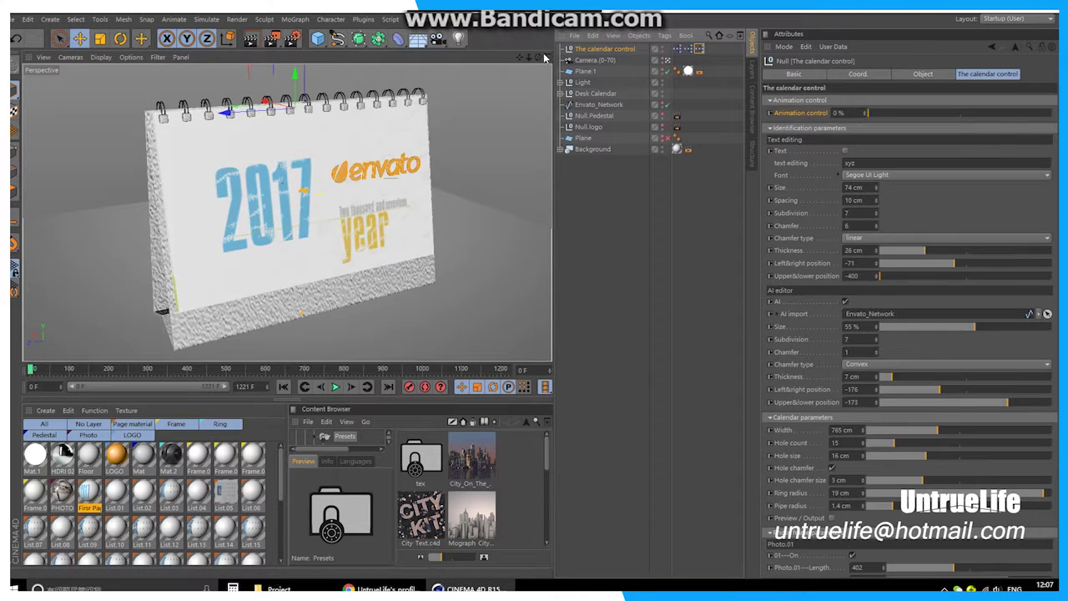
{"action": "left_click_drag", "start_coordinate": [544, 57], "coordinate": [540, 61]}
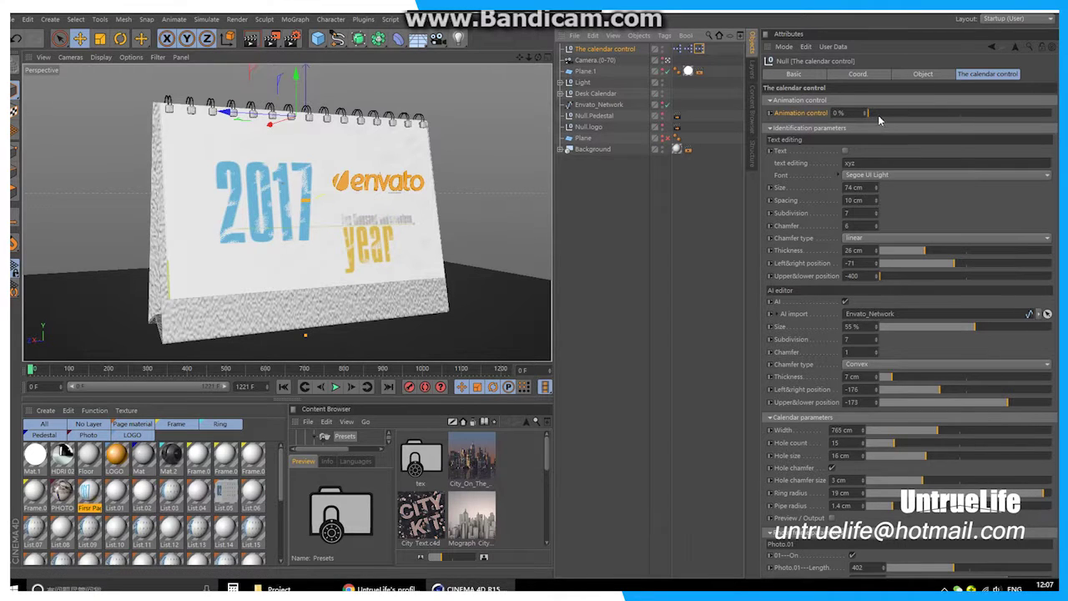
{"action": "mouse_move", "coordinate": [868, 112]}
{"action": "left_mouse_down"}
{"action": "mouse_move", "coordinate": [961, 82]}
{"action": "mouse_move", "coordinate": [983, 114]}
{"action": "mouse_move", "coordinate": [836, 119]}
{"action": "left_mouse_up"}
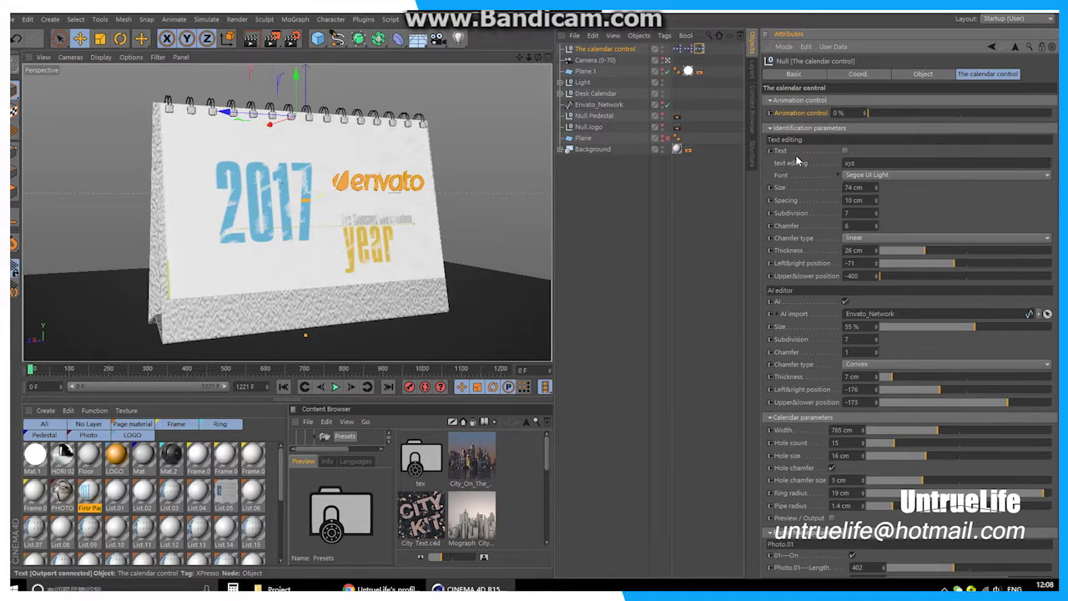
Enable the extra Text line and replace the placeholder xyz with 'untruelife'.
{"action": "left_click", "coordinate": [845, 151]}
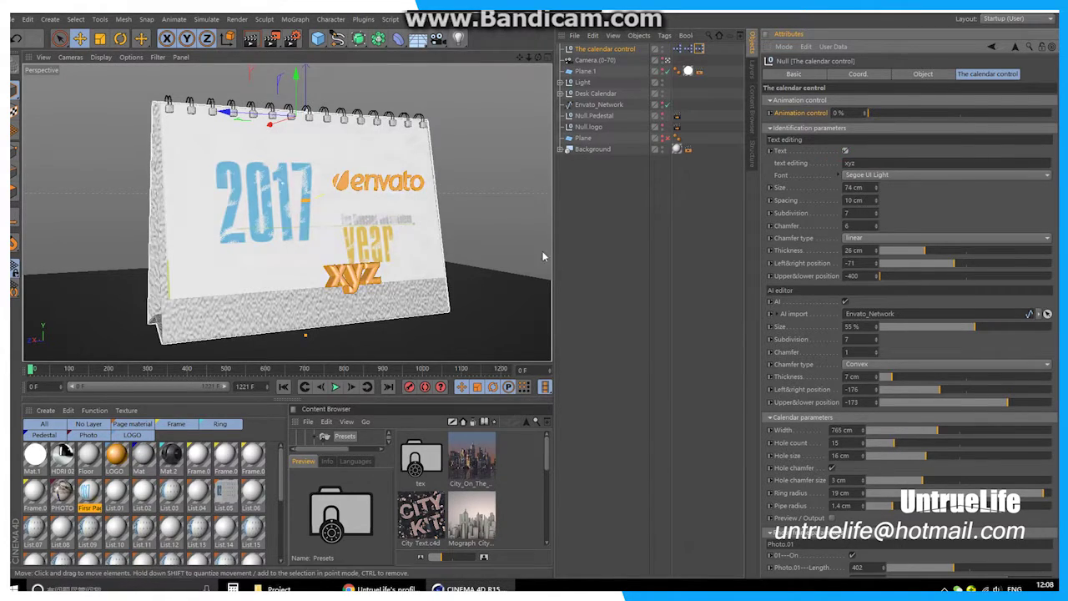
{"action": "left_click", "coordinate": [886, 165]}
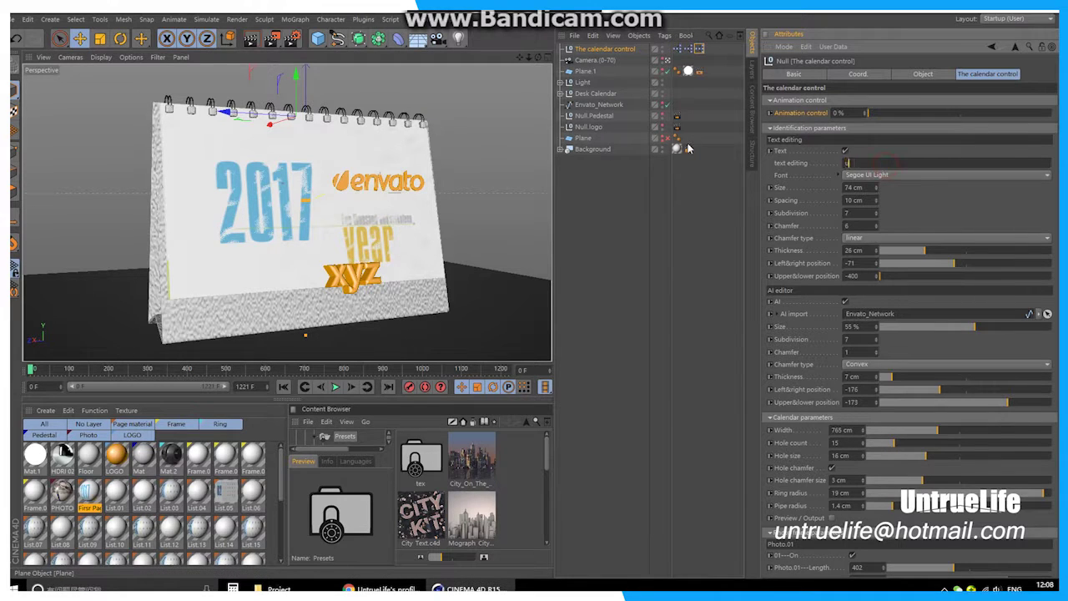
{"action": "type", "text": "untruelife"}
{"action": "left_click", "coordinate": [692, 193]}
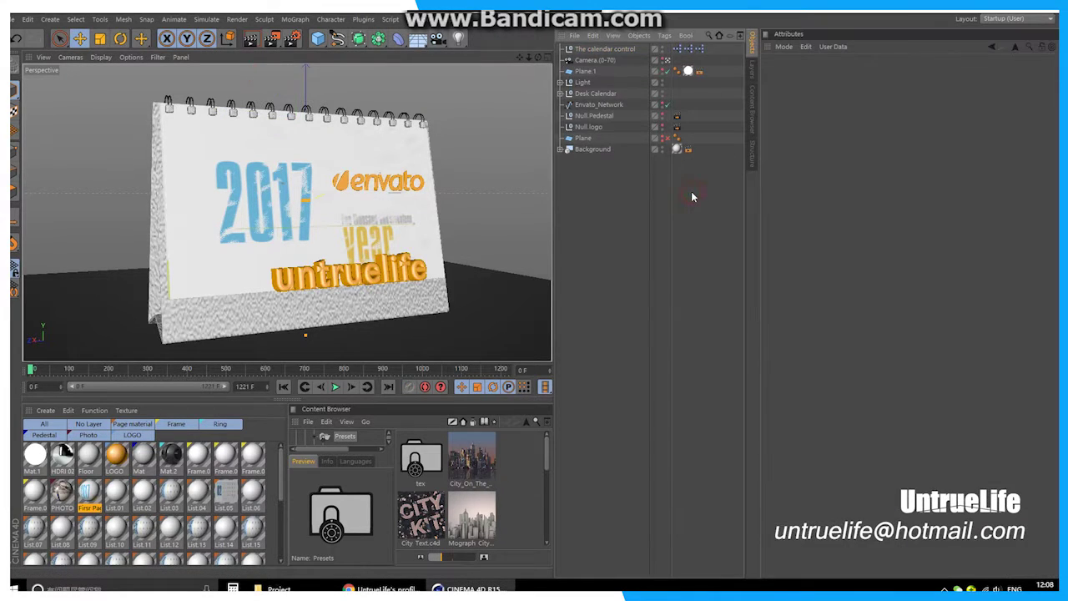
{"action": "left_click", "coordinate": [605, 51]}
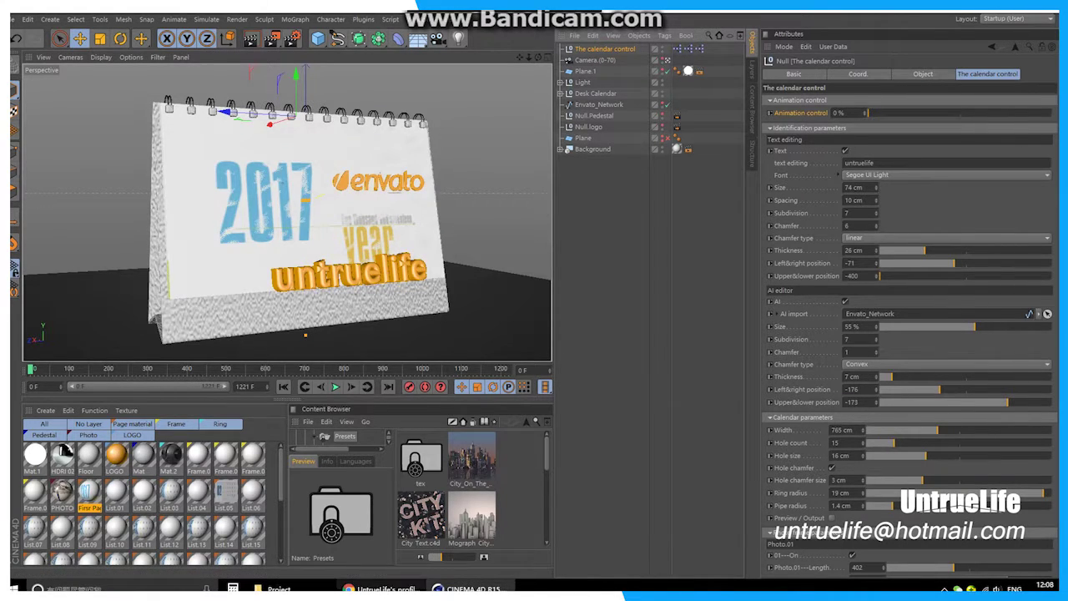
{"action": "left_click", "coordinate": [379, 589]}
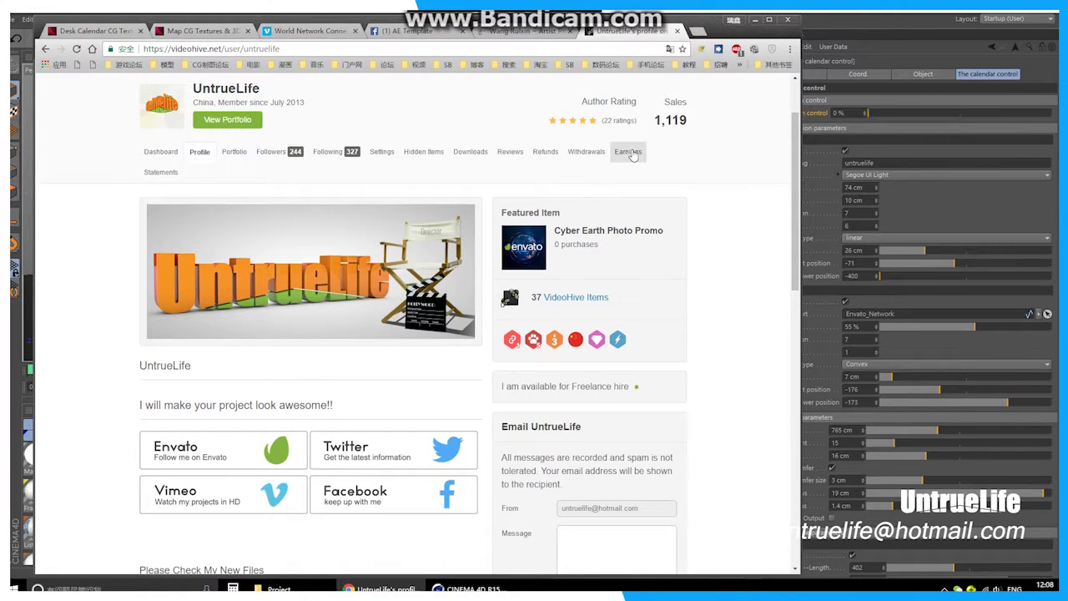
{"action": "scroll", "coordinate": [632, 155], "scroll_direction": "down", "scroll_amount": 1}
{"action": "scroll", "coordinate": [584, 200], "scroll_direction": "up", "scroll_amount": 1}
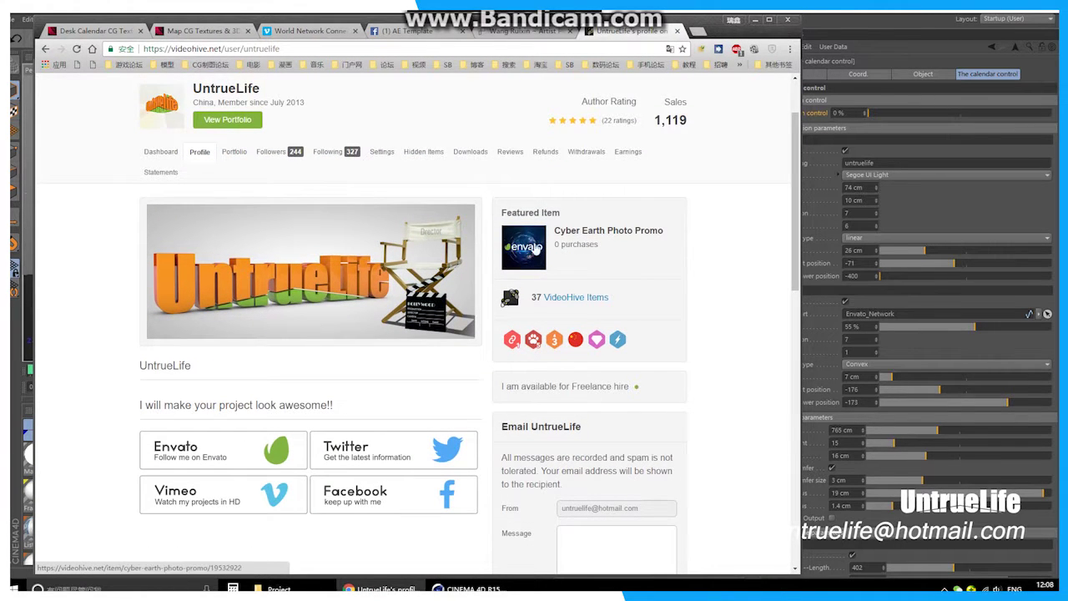
{"action": "left_click", "coordinate": [753, 21]}
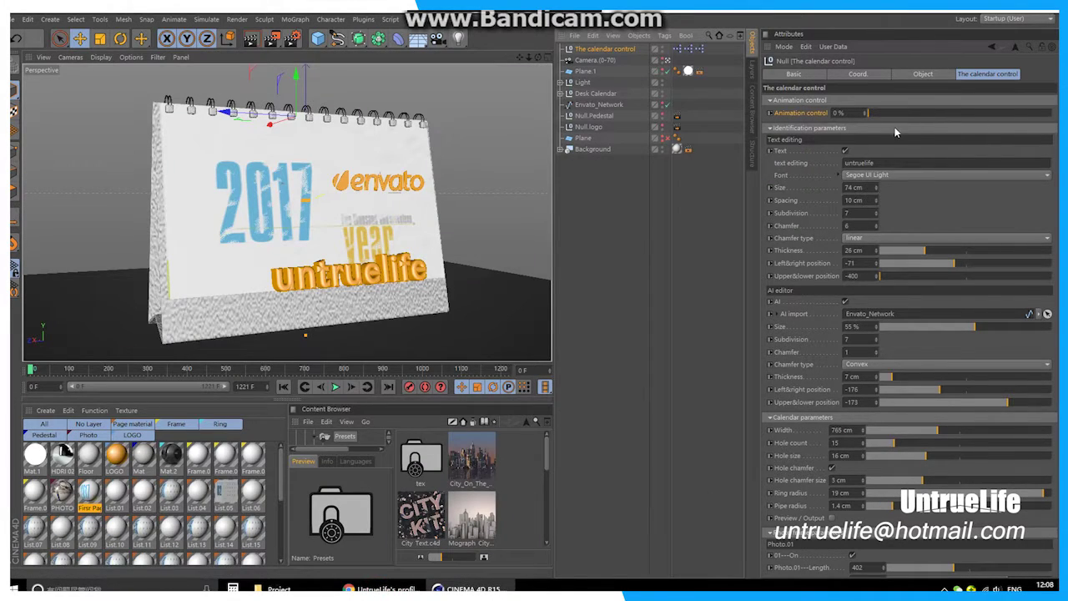
Change the untruelife font from Segoe UI Emoji to Segoe UI Semilight, size 190 cm.
{"action": "left_click_drag", "start_coordinate": [868, 113], "coordinate": [855, 112]}
{"action": "left_click", "coordinate": [887, 164]}
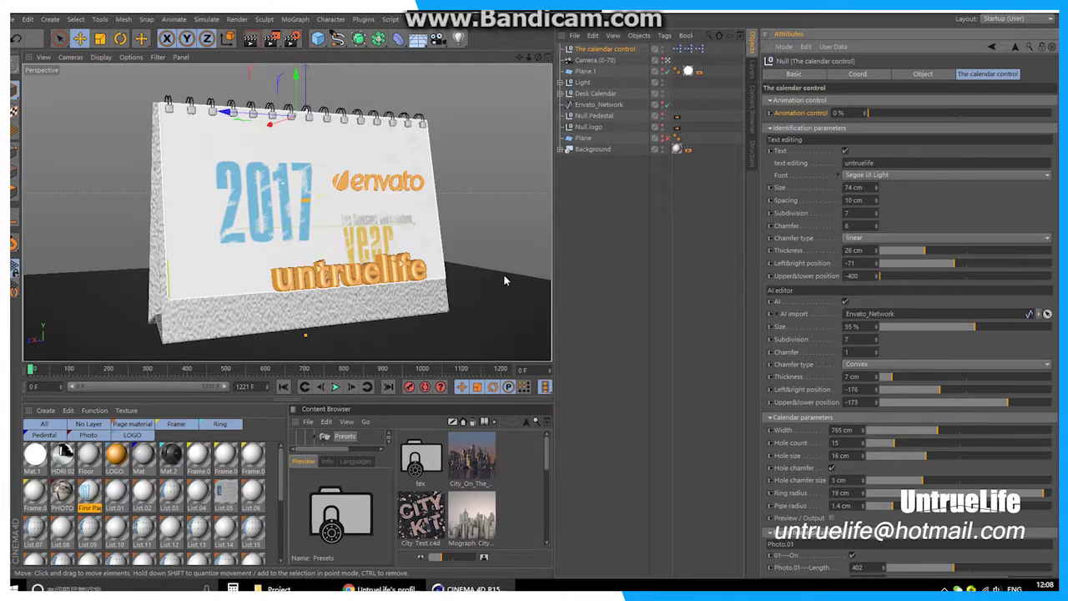
{"action": "left_click", "coordinate": [933, 175]}
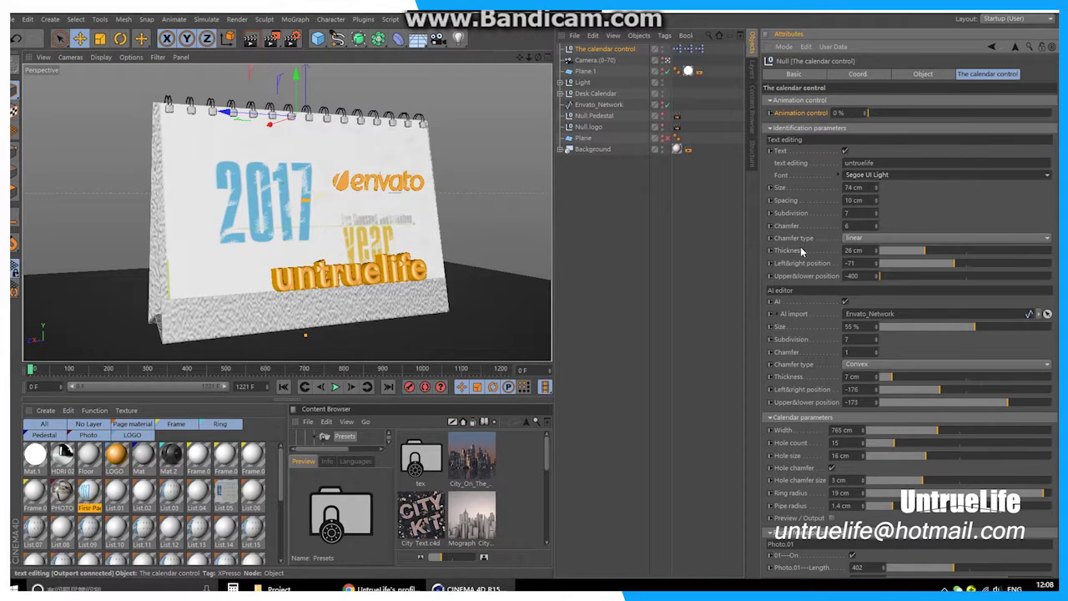
{"action": "left_click", "coordinate": [910, 175]}
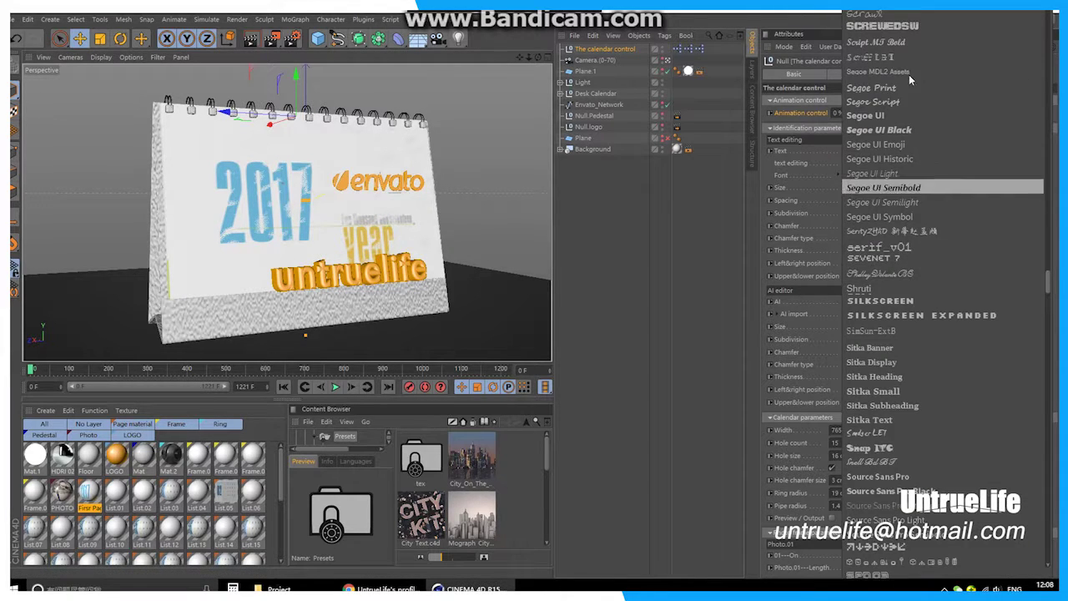
{"action": "left_click", "coordinate": [896, 146]}
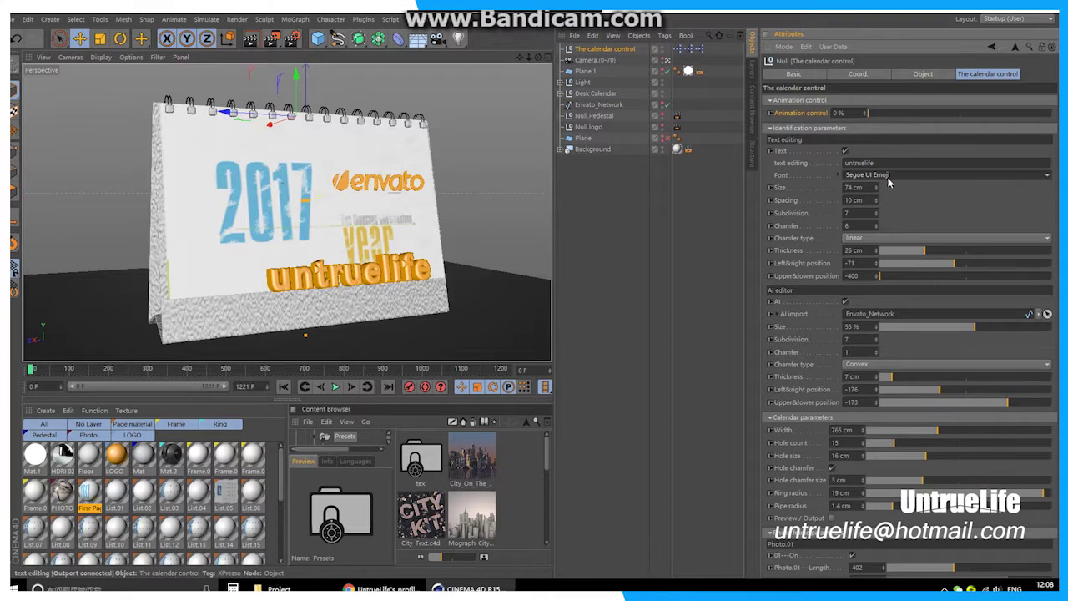
{"action": "left_click", "coordinate": [888, 177]}
{"action": "left_click", "coordinate": [894, 239]}
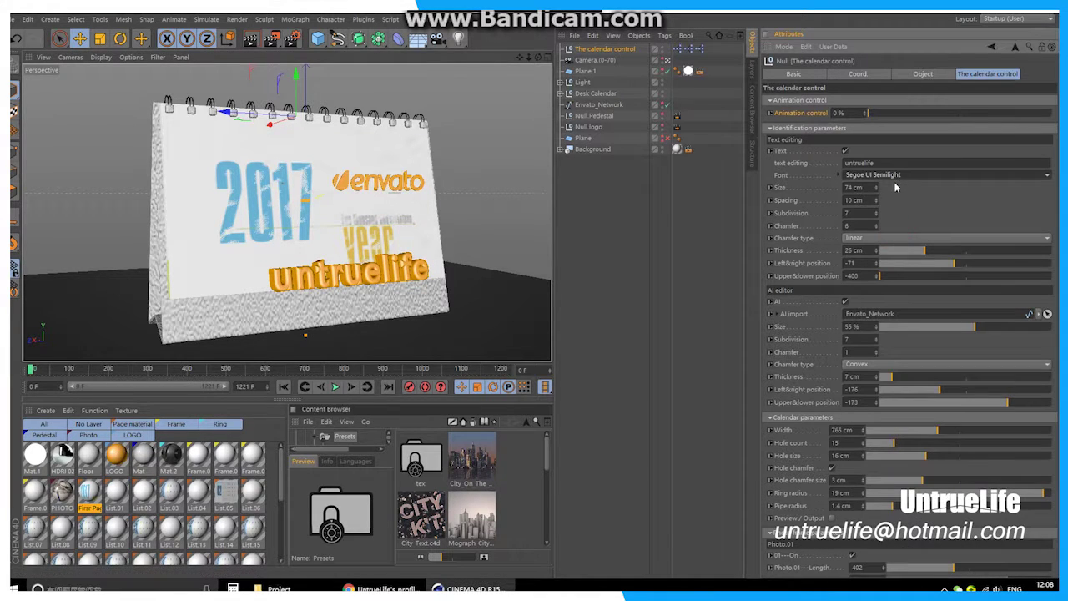
{"action": "double_click", "coordinate": [871, 187]}
{"action": "type", "text": "190"}
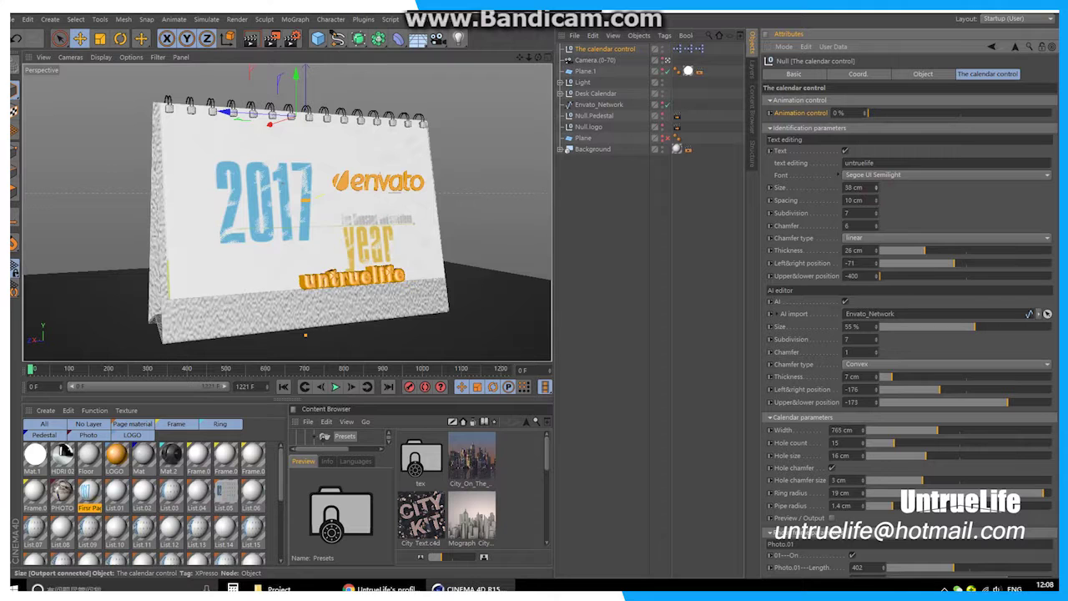
{"action": "key", "text": "Return"}
Set the untruelife text to size 49 cm, spacing 1 cm, chamfer 2, thickness 8 cm.
{"action": "left_click_drag", "start_coordinate": [876, 200], "coordinate": [876, 215]}
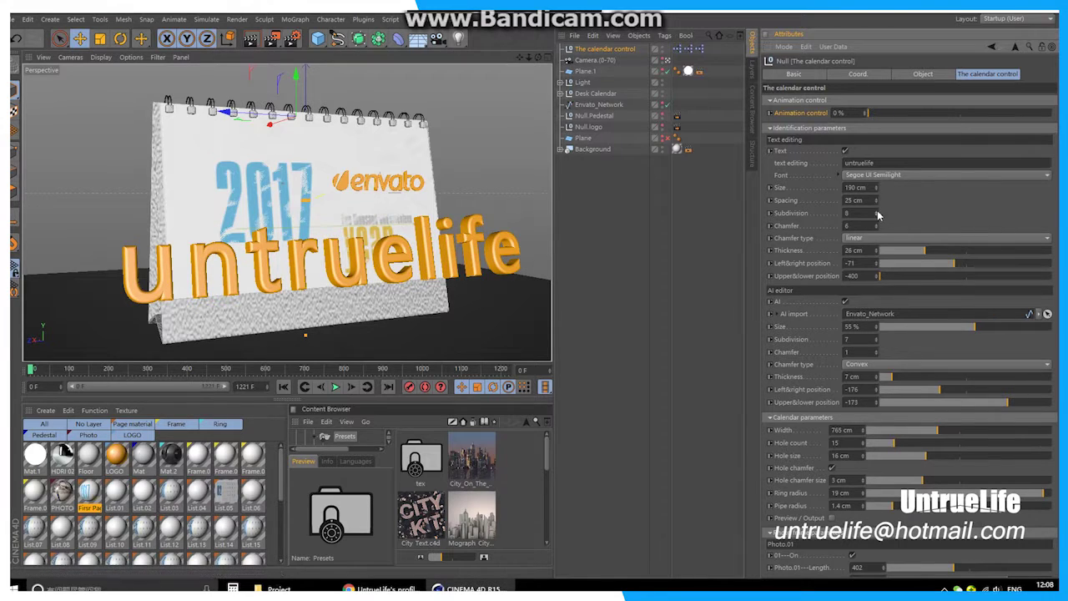
{"action": "left_click_drag", "start_coordinate": [876, 234], "coordinate": [876, 242]}
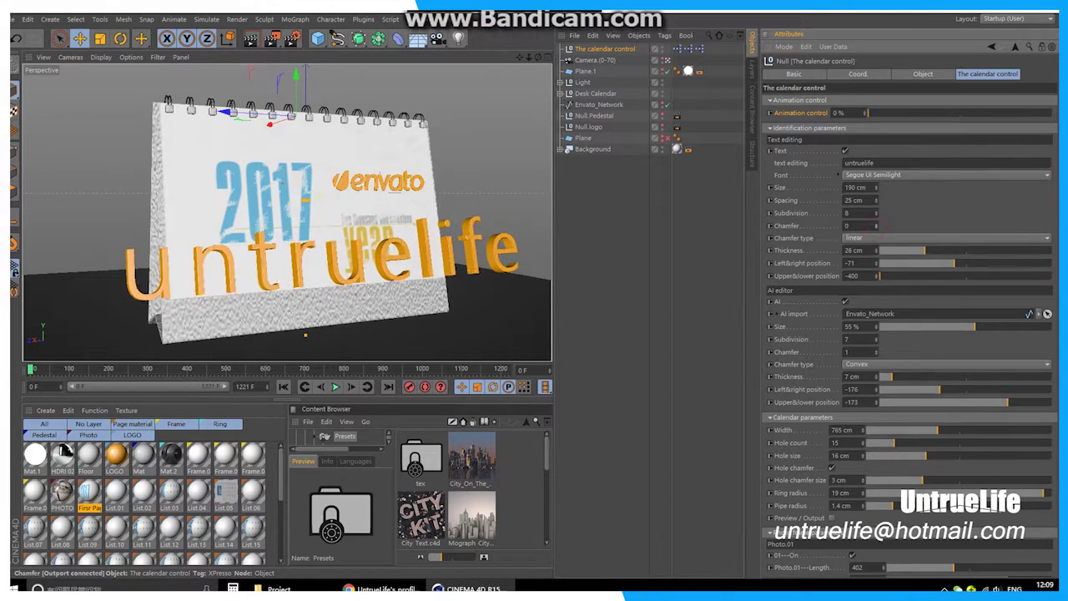
{"action": "mouse_move", "coordinate": [875, 201]}
{"action": "left_mouse_down"}
{"action": "mouse_move", "coordinate": [877, 190]}
{"action": "mouse_move", "coordinate": [877, 205]}
{"action": "left_mouse_up"}
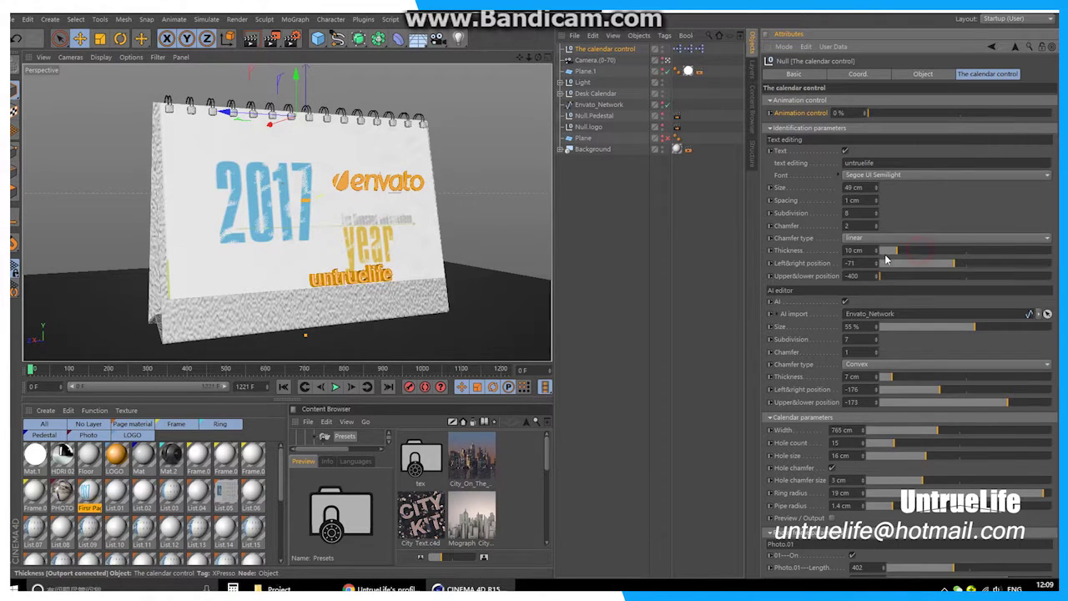
{"action": "left_click", "coordinate": [893, 255]}
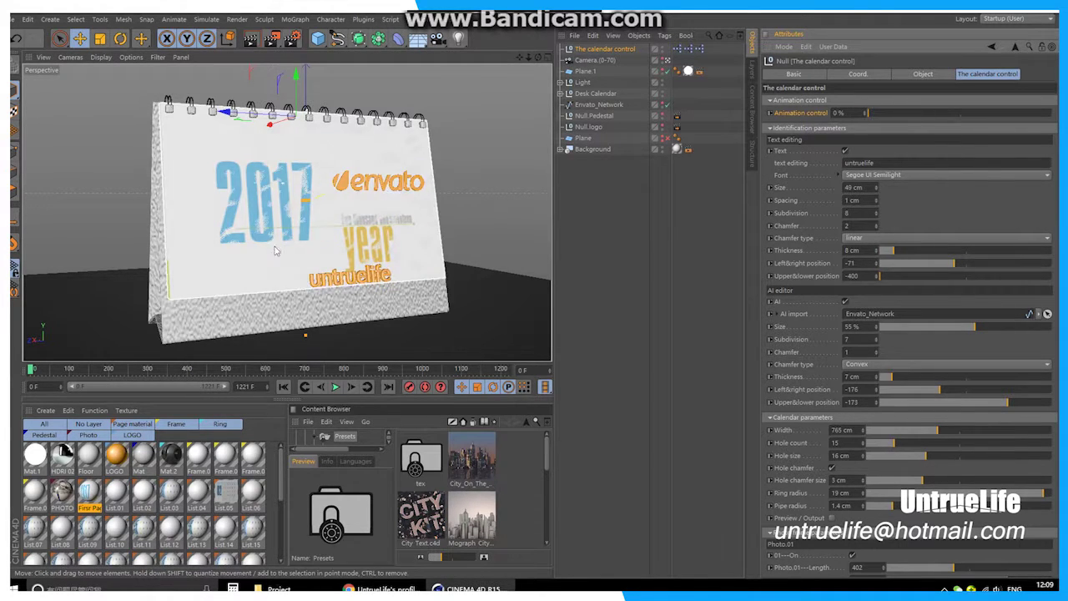
{"action": "scroll", "coordinate": [306, 246], "scroll_direction": "up", "scroll_amount": 3}
{"action": "scroll", "coordinate": [305, 245], "scroll_direction": "up", "scroll_amount": 3}
{"action": "left_click_drag", "start_coordinate": [348, 234], "coordinate": [372, 227], "text": "alt"}
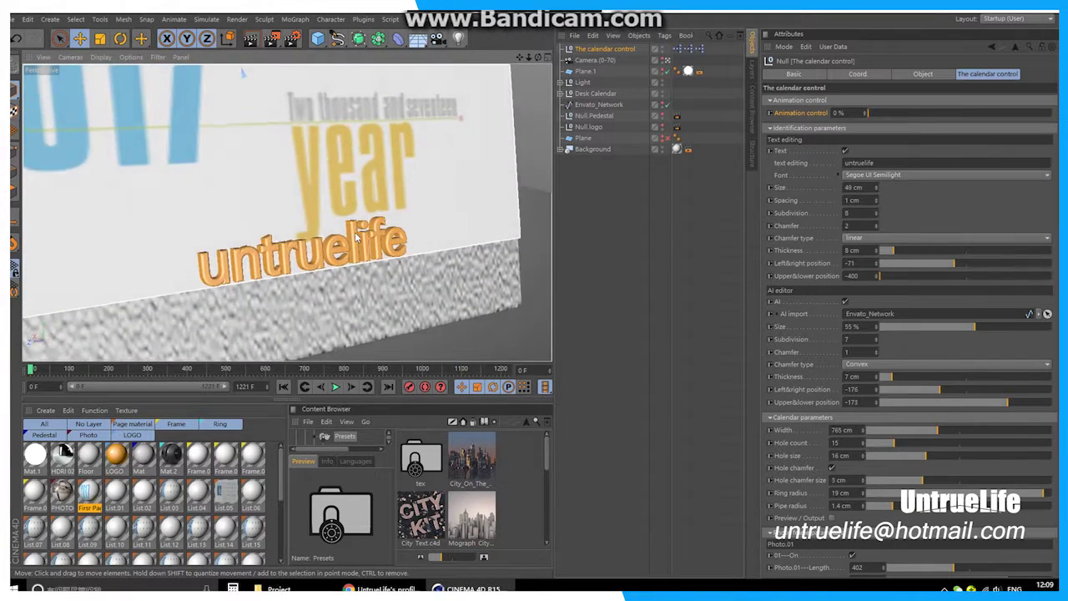
{"action": "scroll", "coordinate": [373, 227], "scroll_direction": "down", "scroll_amount": 5}
{"action": "mouse_move", "coordinate": [372, 227]}
{"action": "left_mouse_down", "text": "alt"}
{"action": "mouse_move", "coordinate": [342, 209]}
{"action": "mouse_move", "coordinate": [349, 193]}
{"action": "mouse_move", "coordinate": [337, 217]}
{"action": "left_mouse_up", "text": "alt"}
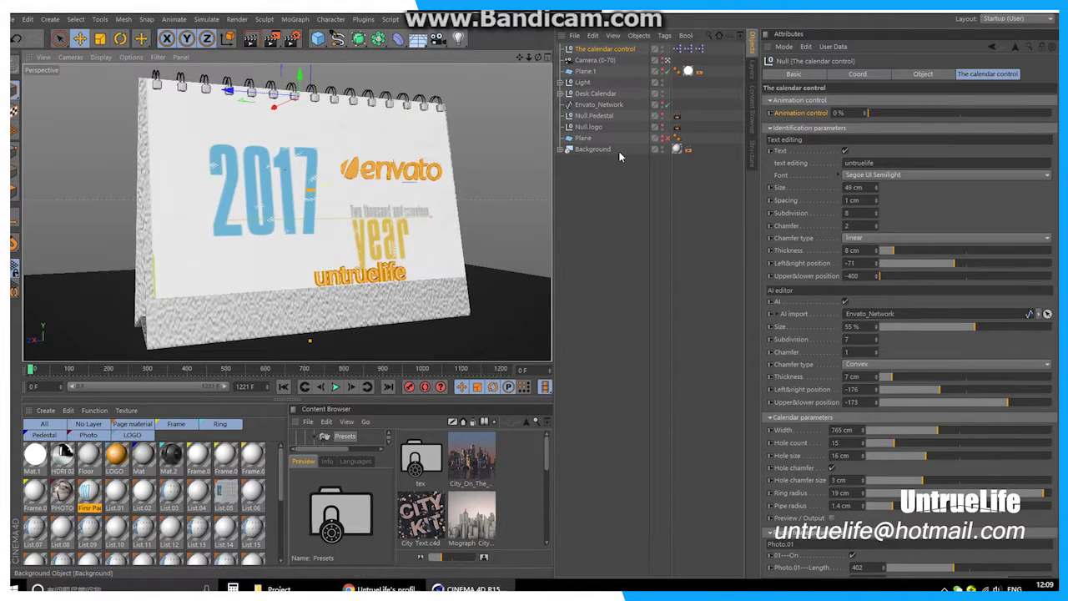
{"action": "left_click", "coordinate": [381, 589]}
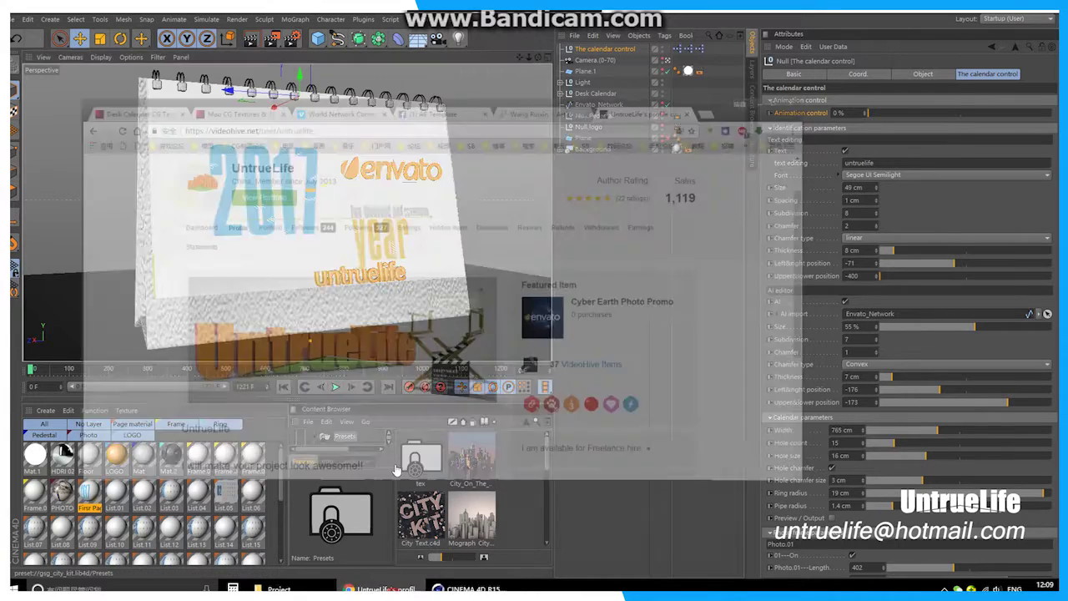
{"action": "left_click", "coordinate": [429, 33]}
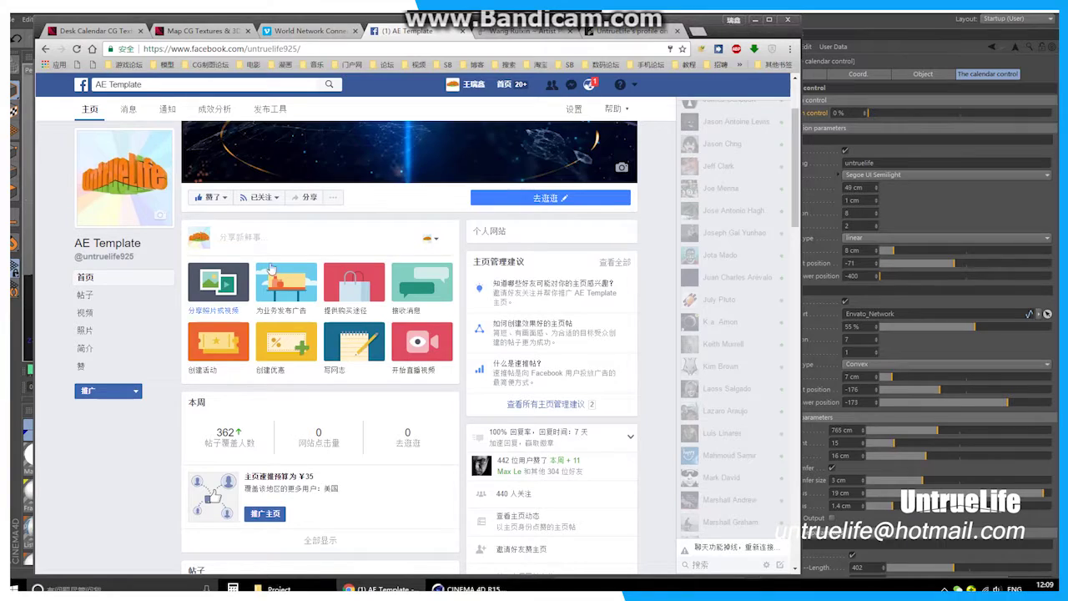
{"action": "scroll", "coordinate": [269, 268], "scroll_direction": "down", "scroll_amount": 2}
{"action": "scroll", "coordinate": [351, 284], "scroll_direction": "down", "scroll_amount": 2}
{"action": "scroll", "coordinate": [407, 293], "scroll_direction": "down", "scroll_amount": 3}
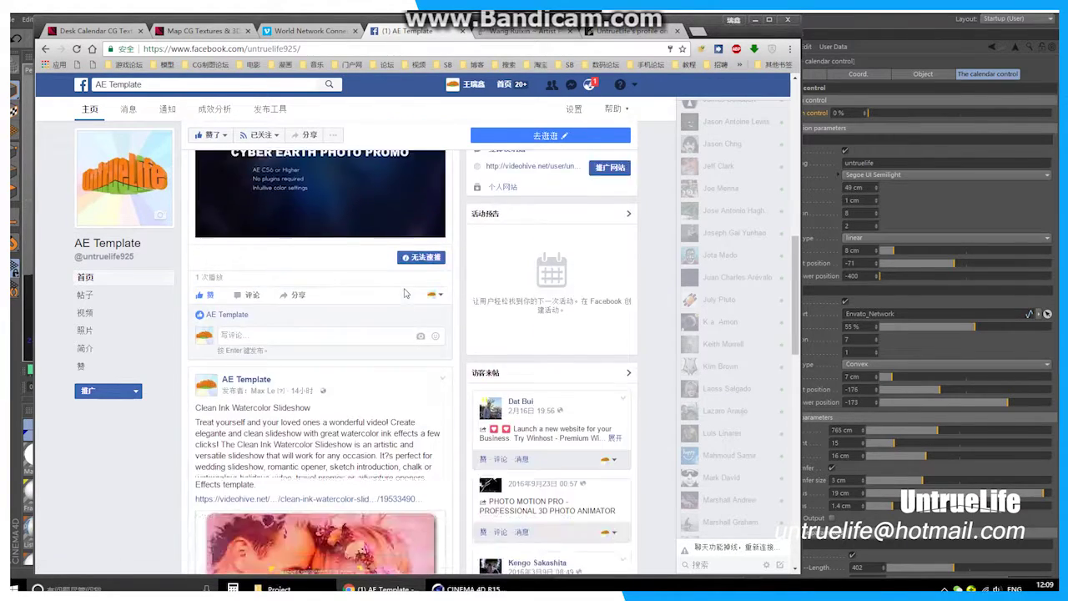
{"action": "scroll", "coordinate": [407, 293], "scroll_direction": "up", "scroll_amount": 4}
{"action": "scroll", "coordinate": [407, 293], "scroll_direction": "up", "scroll_amount": 2}
{"action": "scroll", "coordinate": [434, 343], "scroll_direction": "down", "scroll_amount": 2}
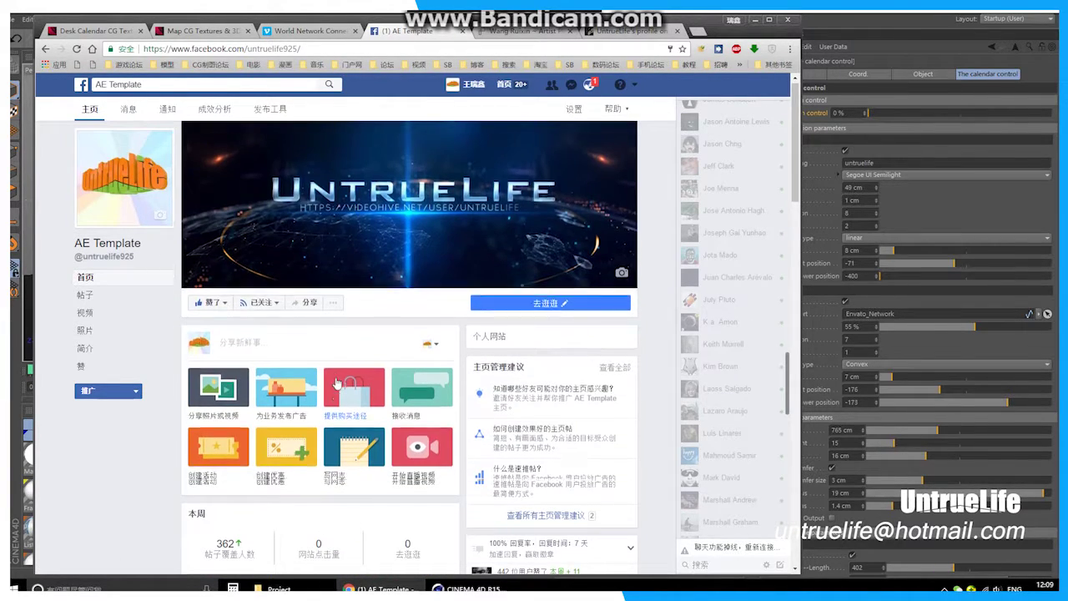
{"action": "left_click", "coordinate": [754, 22]}
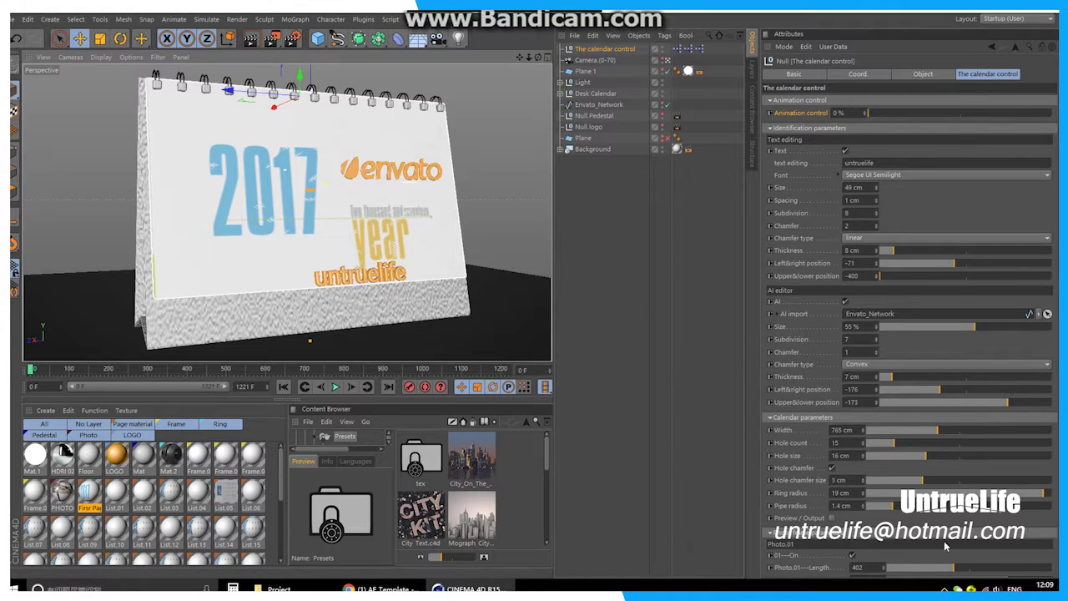
Reselect The calendar control and collapse its Identification group to expose calendar parameters.
{"action": "left_click", "coordinate": [668, 204]}
{"action": "left_click", "coordinate": [599, 50]}
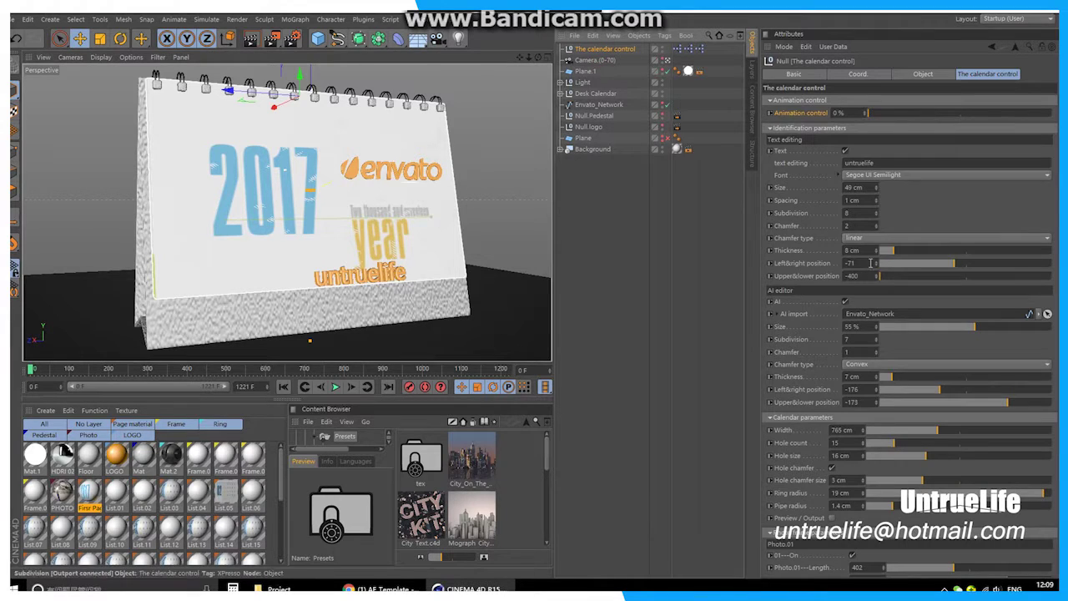
{"action": "left_click", "coordinate": [771, 128]}
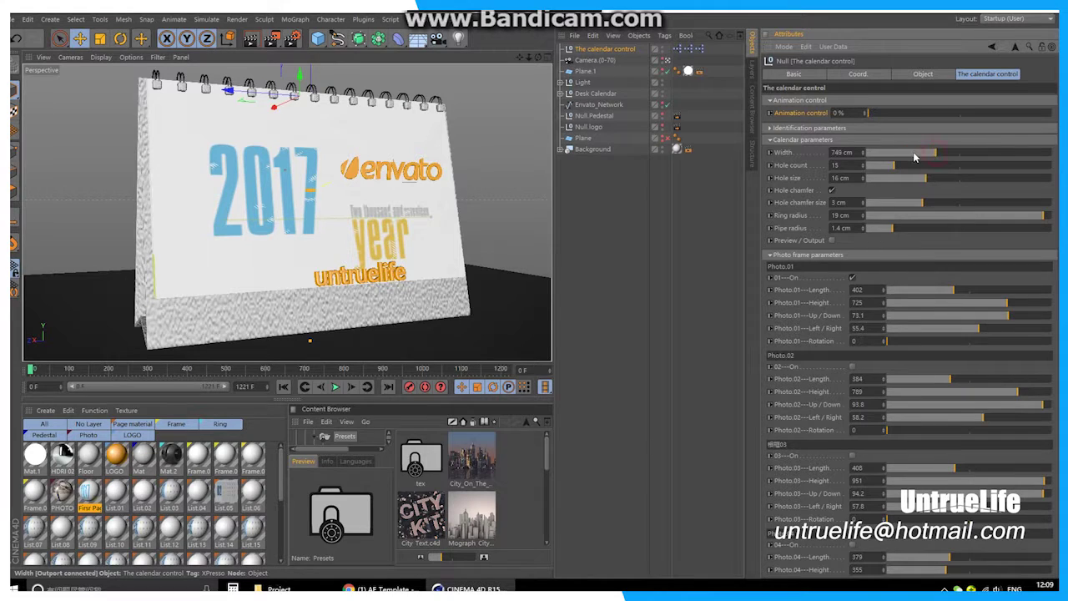
In Calendar parameters, set Width to 1621 cm and Hole count from 6 to 20.
{"action": "left_click_drag", "start_coordinate": [914, 157], "coordinate": [862, 163]}
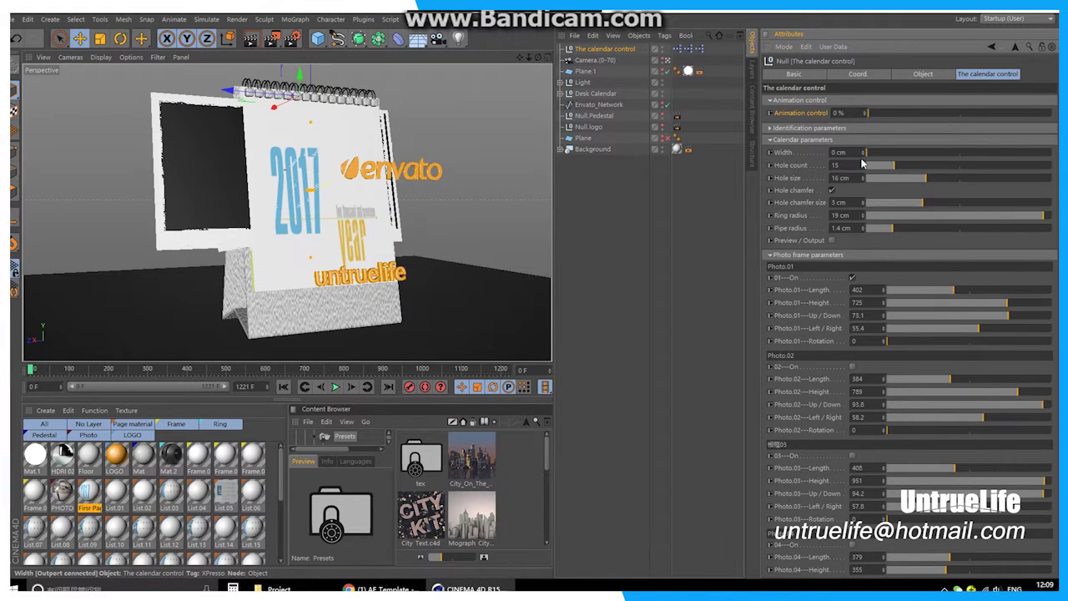
{"action": "left_click", "coordinate": [172, 113]}
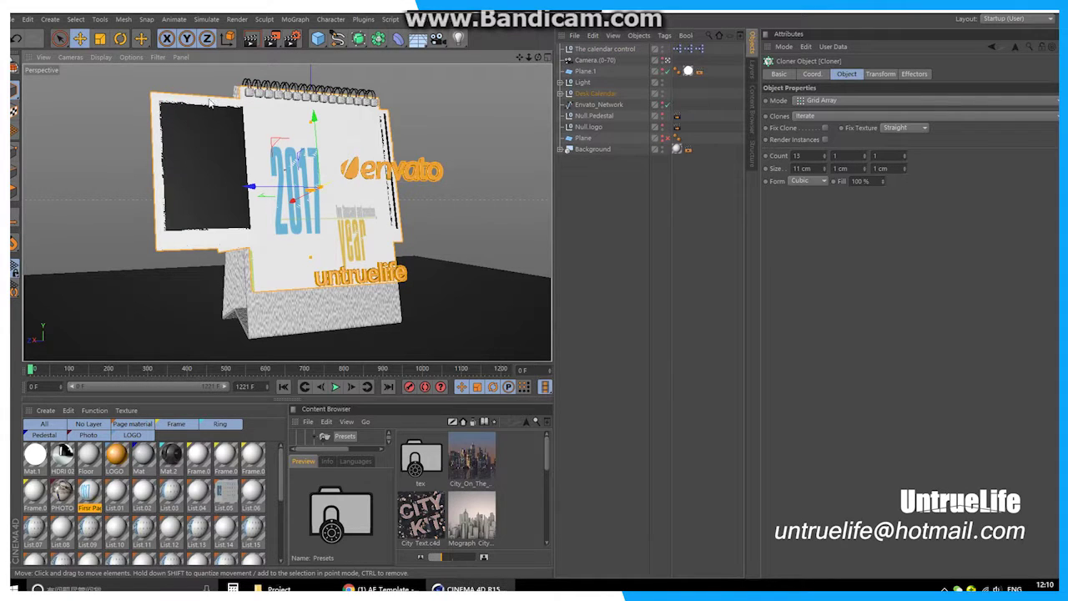
{"action": "left_click", "coordinate": [604, 94]}
{"action": "left_click", "coordinate": [589, 50]}
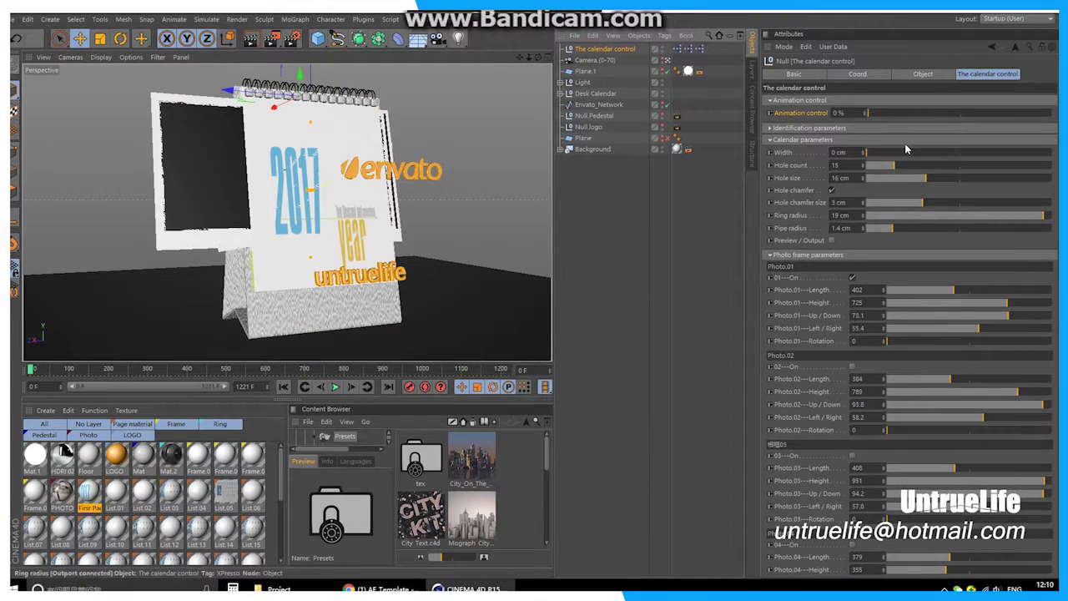
{"action": "mouse_move", "coordinate": [889, 157]}
{"action": "left_mouse_down"}
{"action": "mouse_move", "coordinate": [982, 157]}
{"action": "mouse_move", "coordinate": [946, 157]}
{"action": "left_mouse_up"}
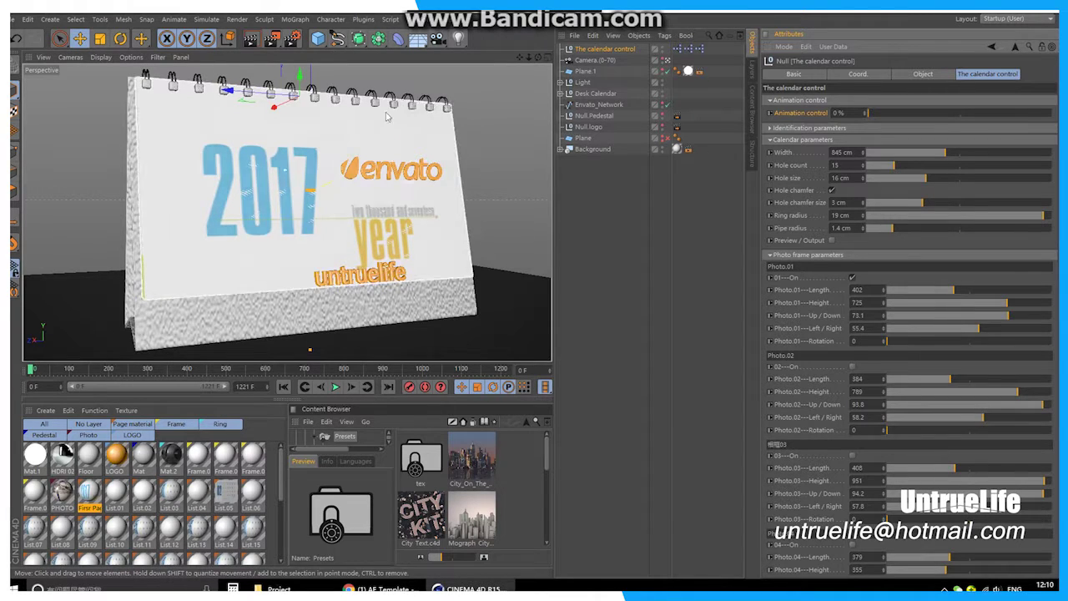
{"action": "left_click_drag", "start_coordinate": [882, 173], "coordinate": [872, 172]}
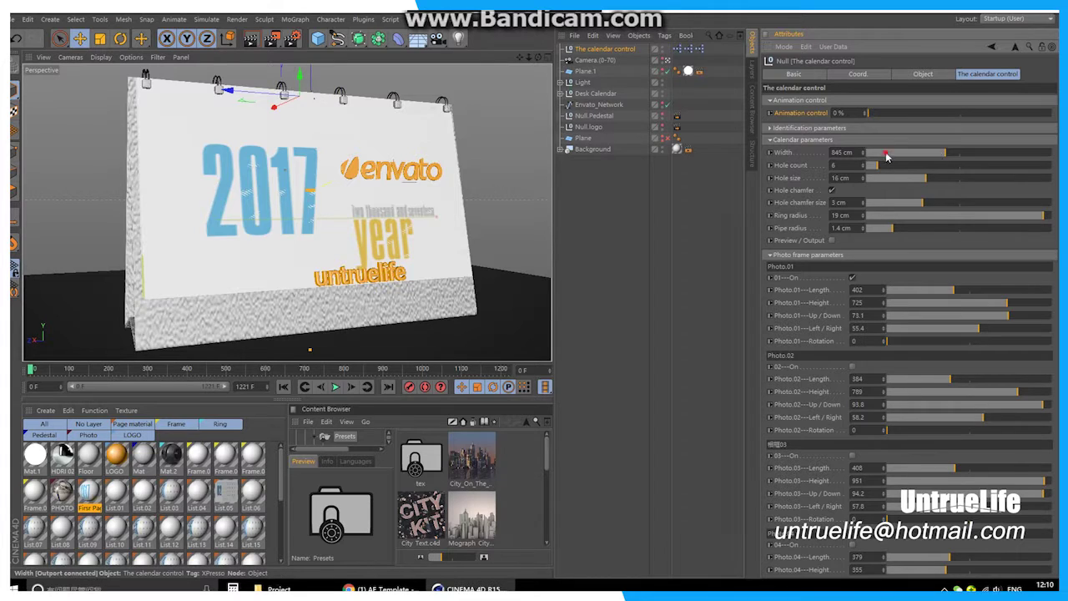
{"action": "left_click", "coordinate": [886, 154]}
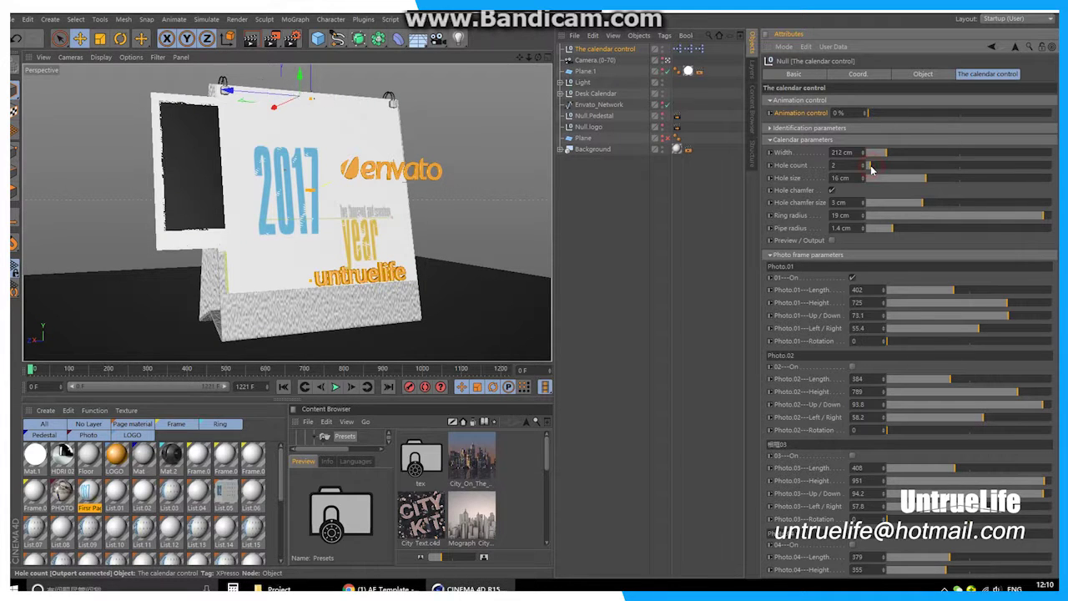
{"action": "left_click", "coordinate": [884, 166]}
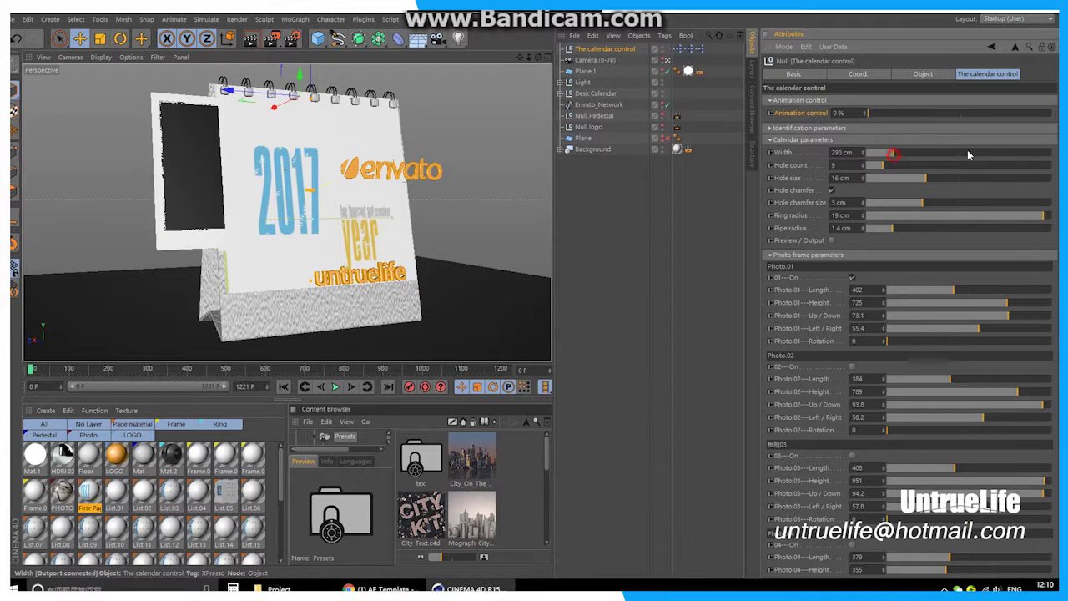
{"action": "left_click", "coordinate": [1016, 153]}
{"action": "left_click_drag", "start_coordinate": [284, 218], "coordinate": [328, 209], "text": "alt"}
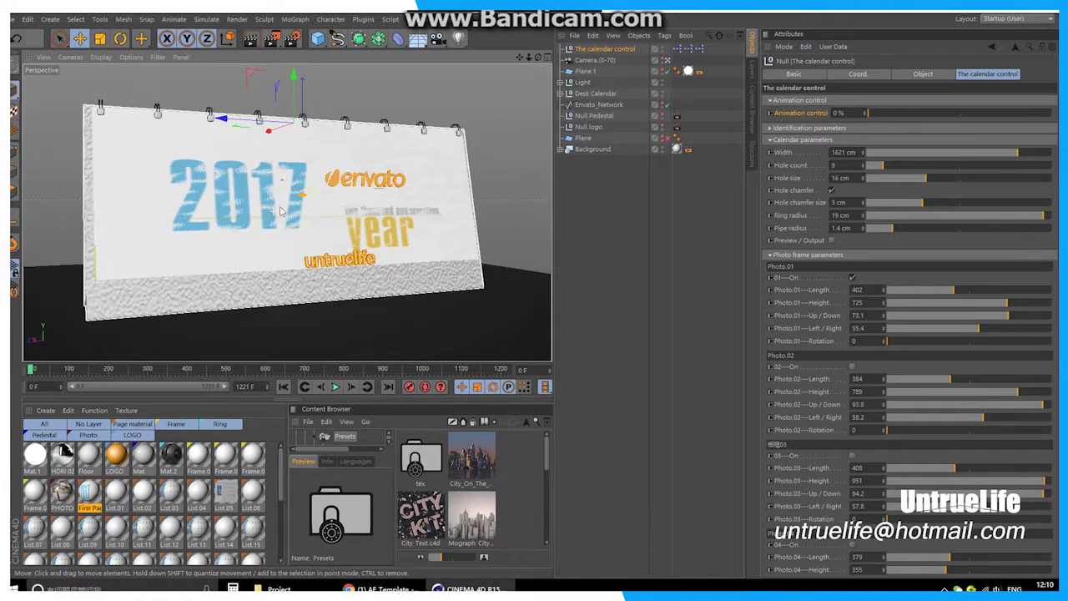
{"action": "left_click", "coordinate": [916, 168]}
{"action": "left_click", "coordinate": [903, 166]}
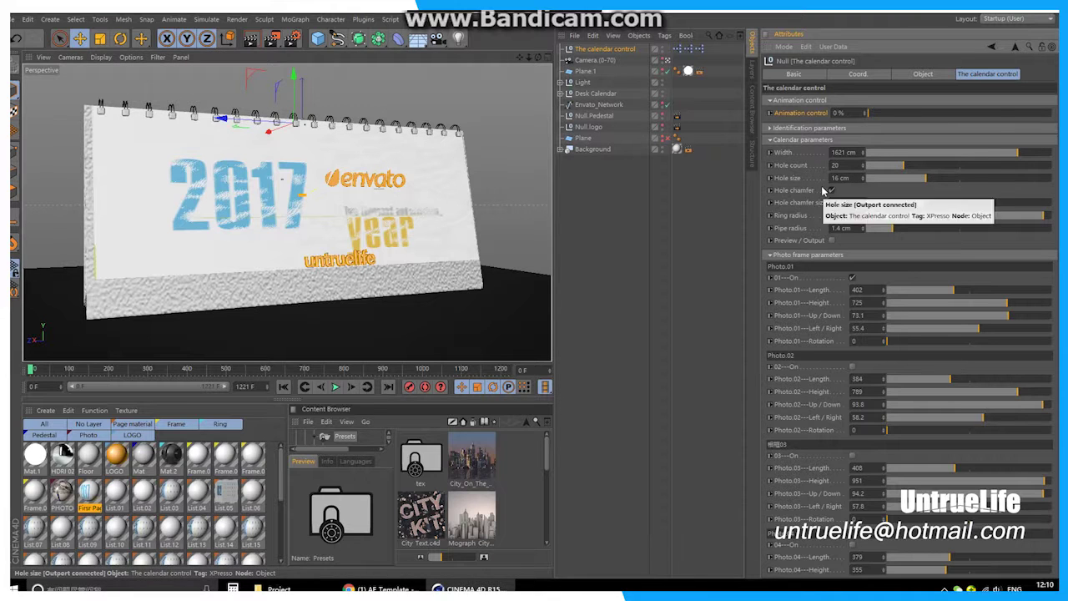
Zoom and orbit along the binding rings, then reselect The calendar control.
{"action": "left_click_drag", "start_coordinate": [300, 217], "coordinate": [336, 240], "text": "alt"}
{"action": "scroll", "coordinate": [335, 241], "scroll_direction": "up", "scroll_amount": 2}
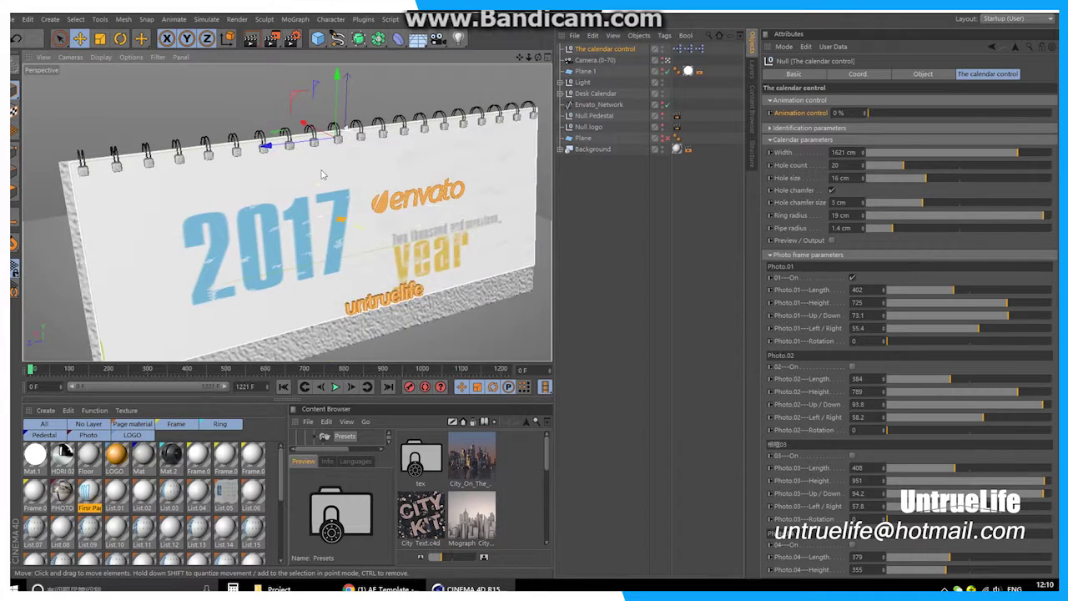
{"action": "scroll", "coordinate": [338, 230], "scroll_direction": "up", "scroll_amount": 3}
{"action": "scroll", "coordinate": [342, 217], "scroll_direction": "up", "scroll_amount": 3}
{"action": "scroll", "coordinate": [350, 200], "scroll_direction": "up", "scroll_amount": 1}
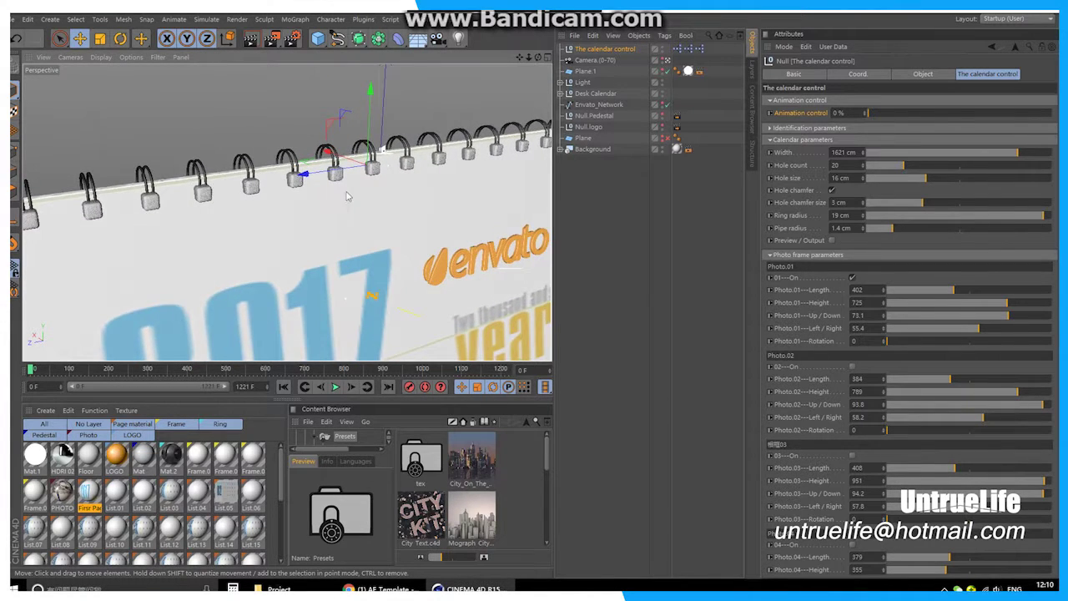
{"action": "left_click_drag", "start_coordinate": [350, 200], "coordinate": [417, 206], "text": "alt"}
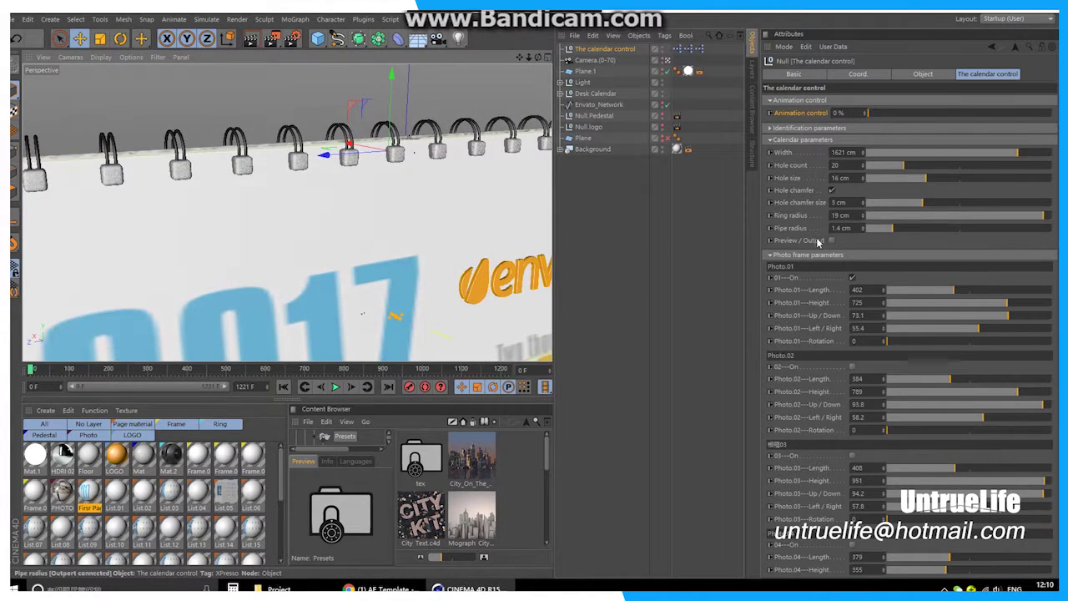
{"action": "left_click", "coordinate": [353, 161]}
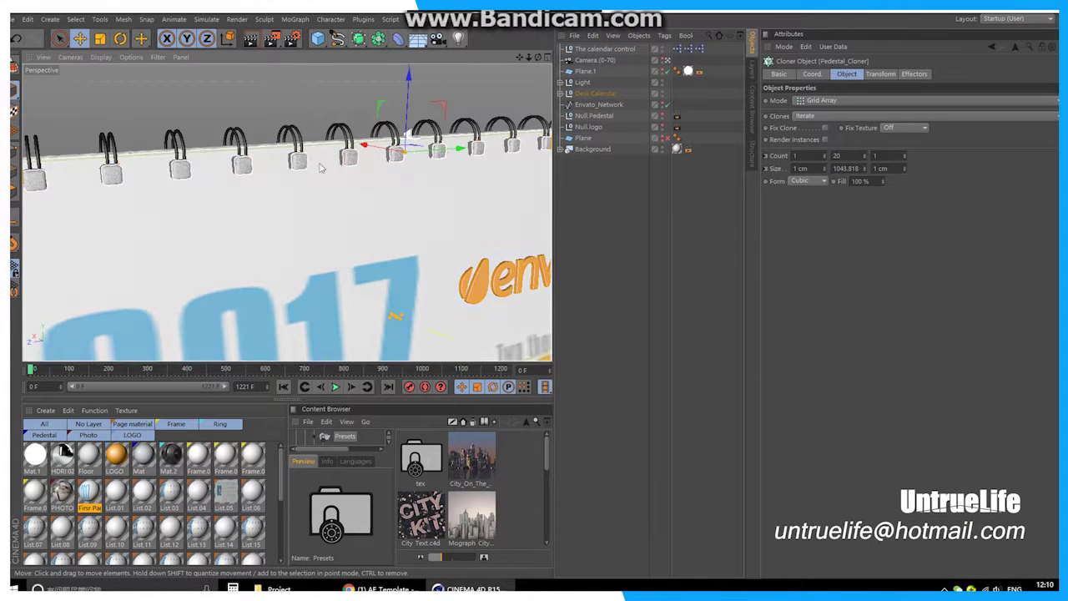
{"action": "left_click", "coordinate": [602, 48]}
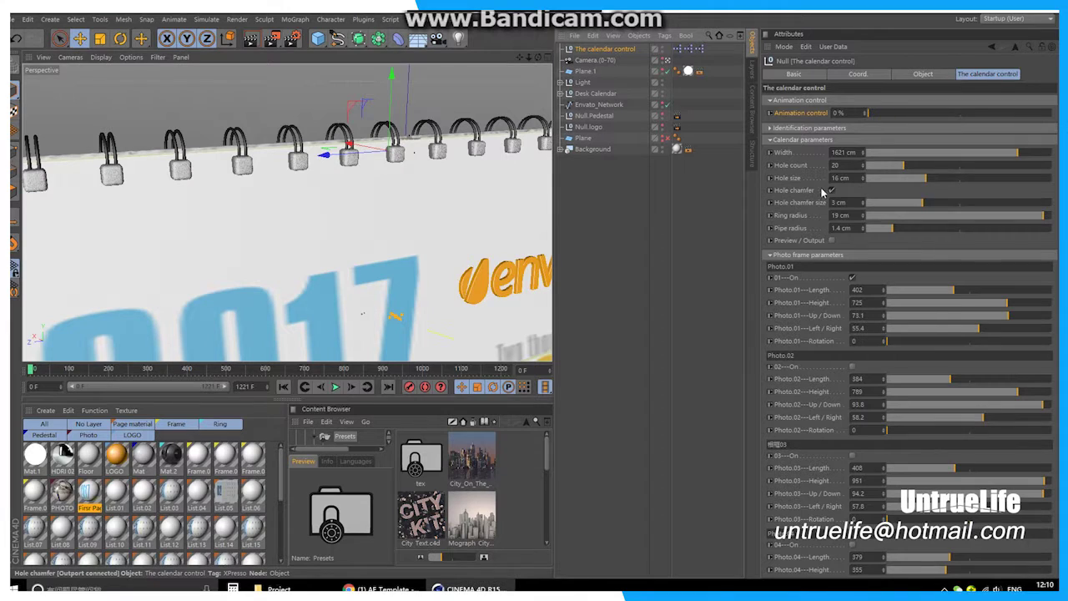
Toggle Preview / Output to view the final-output rings, then revert it.
{"action": "left_click", "coordinate": [832, 241]}
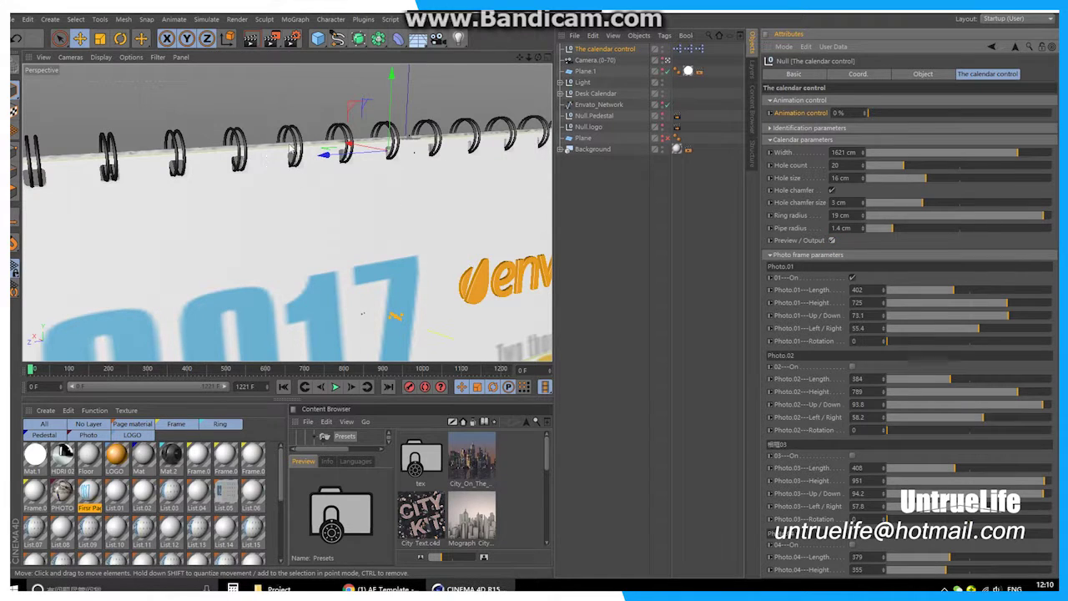
{"action": "mouse_move", "coordinate": [346, 198]}
{"action": "left_mouse_down", "text": "alt"}
{"action": "mouse_move", "coordinate": [314, 208]}
{"action": "mouse_move", "coordinate": [305, 231]}
{"action": "left_mouse_up", "text": "alt"}
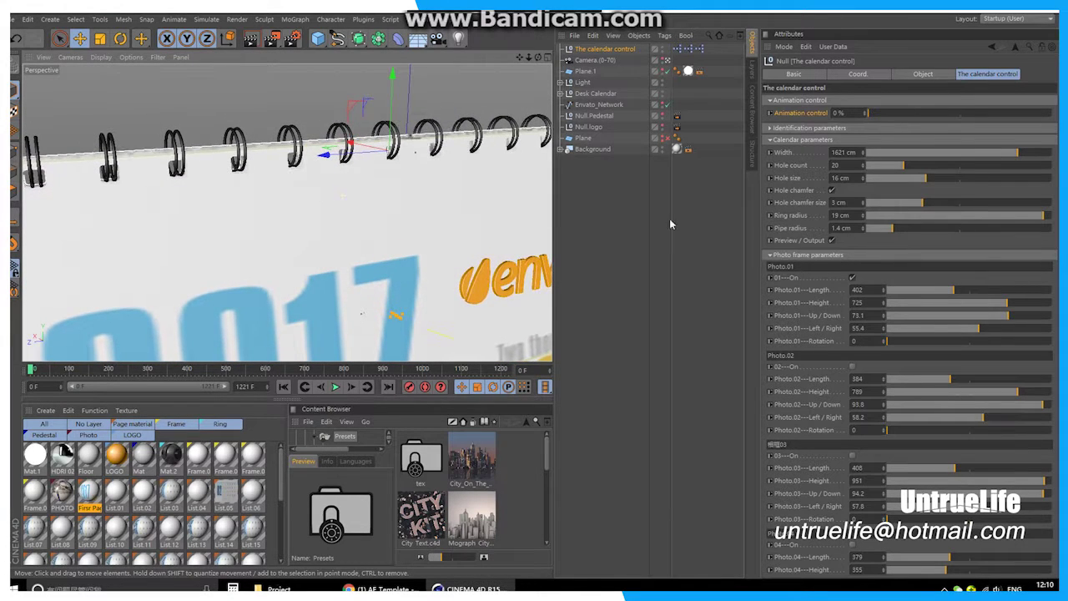
{"action": "left_click", "coordinate": [832, 242]}
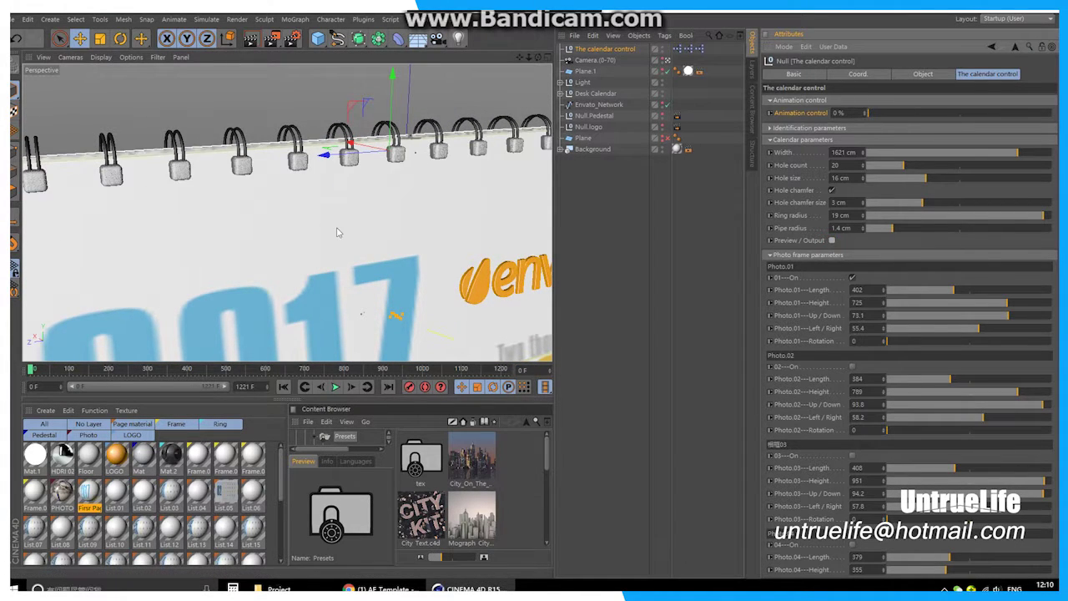
{"action": "left_click_drag", "start_coordinate": [336, 231], "coordinate": [373, 218], "text": "alt"}
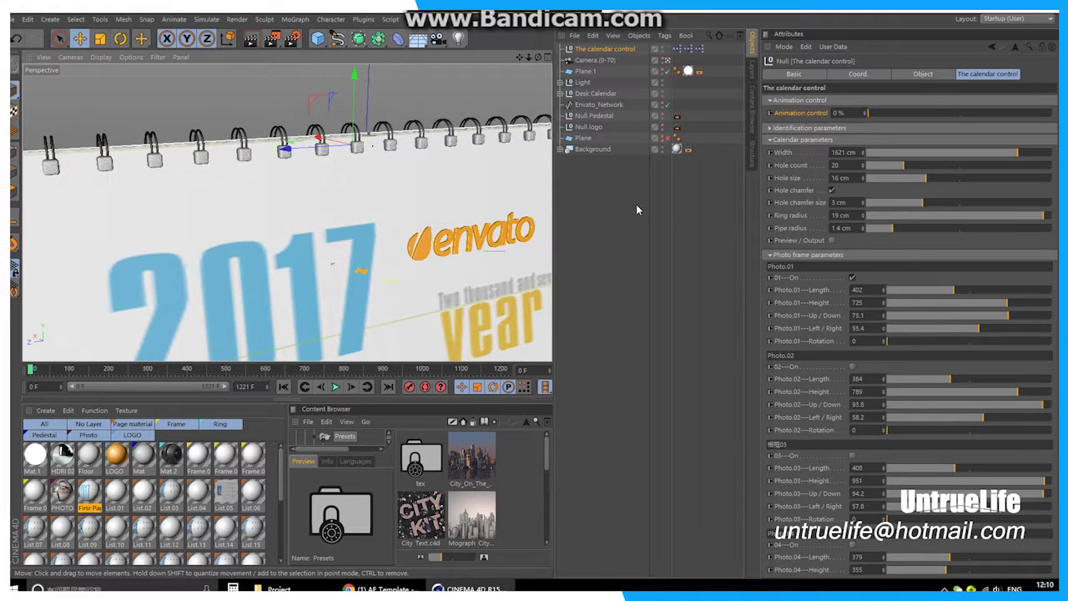
Set the hole chamfer size to 2 cm and zoom in on a ring.
{"action": "left_click", "coordinate": [915, 205]}
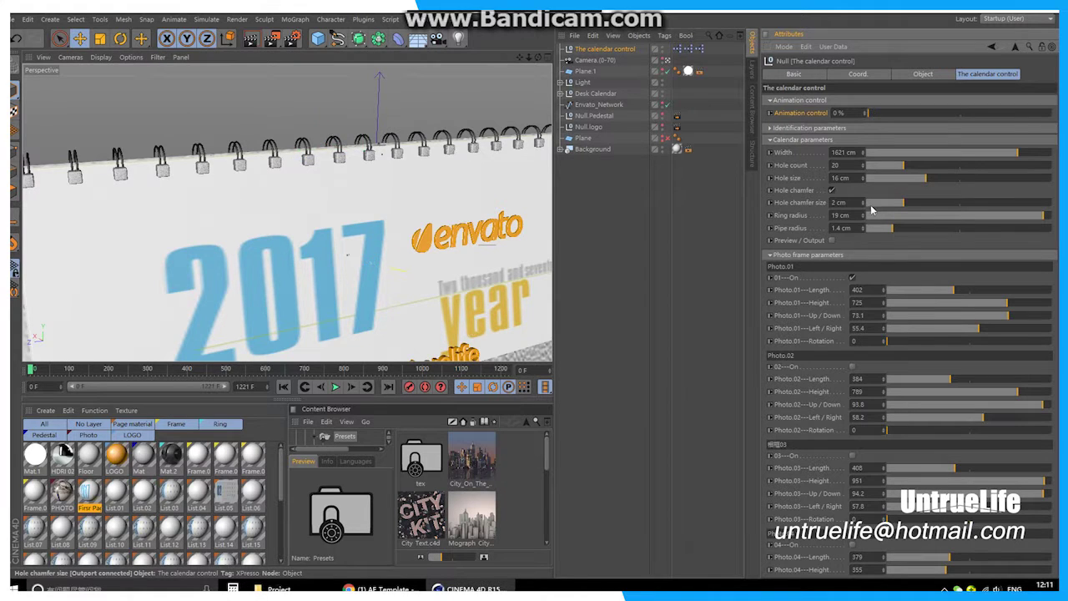
{"action": "scroll", "coordinate": [359, 183], "scroll_direction": "up", "scroll_amount": 5}
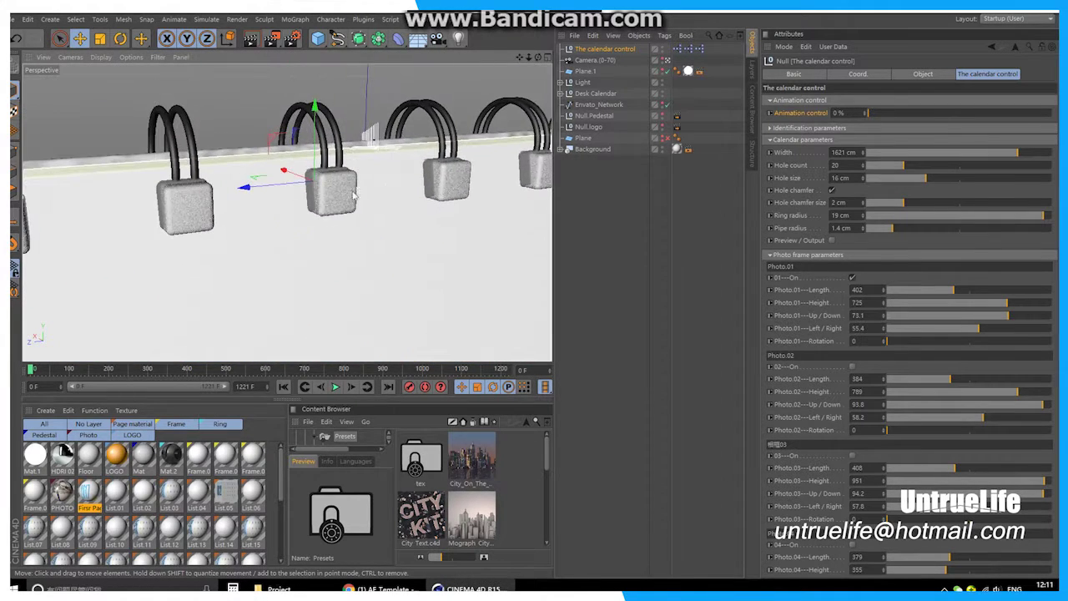
{"action": "scroll", "coordinate": [325, 230], "scroll_direction": "up", "scroll_amount": 2}
{"action": "scroll", "coordinate": [325, 225], "scroll_direction": "up", "scroll_amount": 2}
{"action": "scroll", "coordinate": [325, 209], "scroll_direction": "up", "scroll_amount": 1}
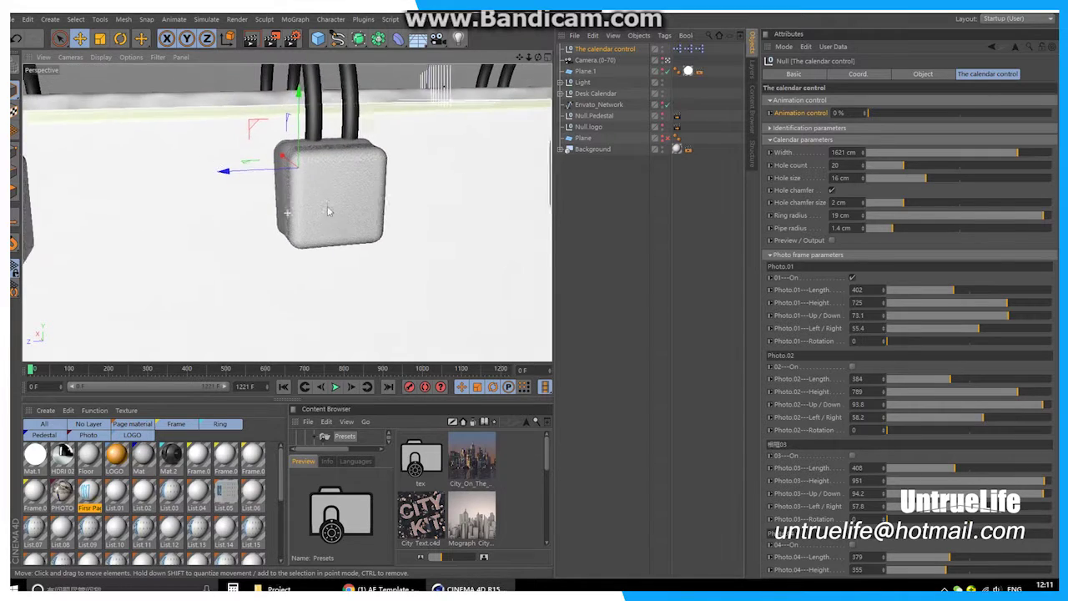
{"action": "scroll", "coordinate": [325, 195], "scroll_direction": "up", "scroll_amount": 2}
{"action": "scroll", "coordinate": [325, 195], "scroll_direction": "up", "scroll_amount": 1}
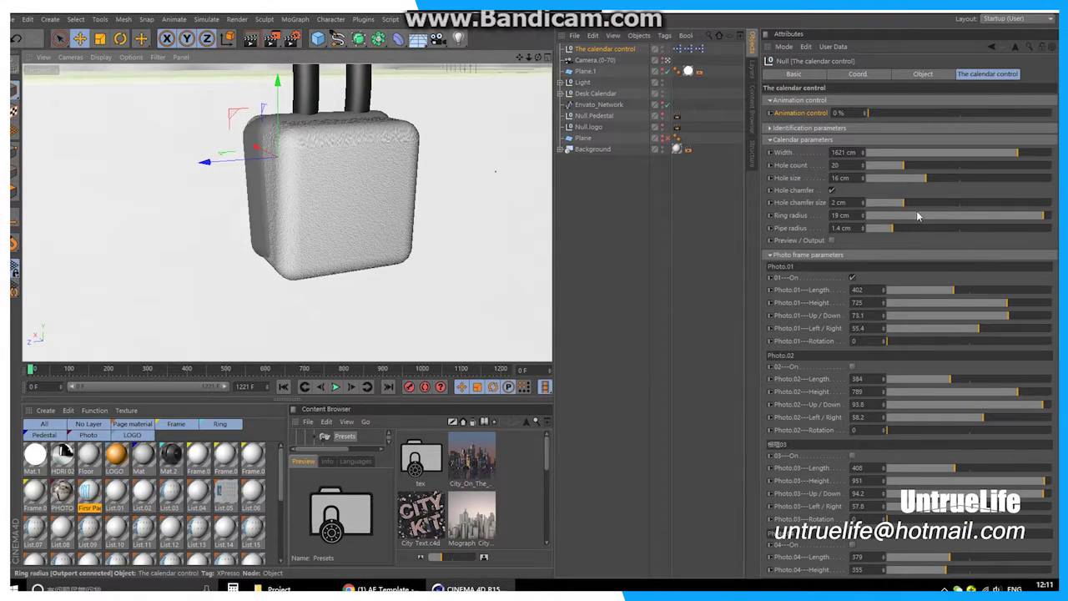
Adjust the ring radius to 12 cm, then zoom back out to the whole calendar.
{"action": "left_click", "coordinate": [877, 217]}
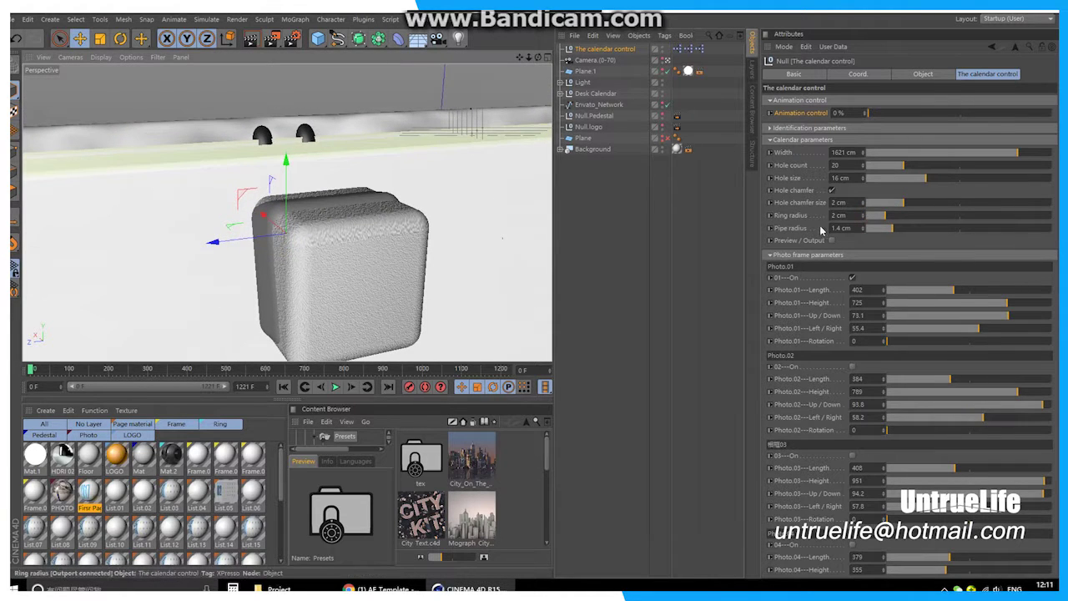
{"action": "left_click_drag", "start_coordinate": [882, 215], "coordinate": [1018, 196]}
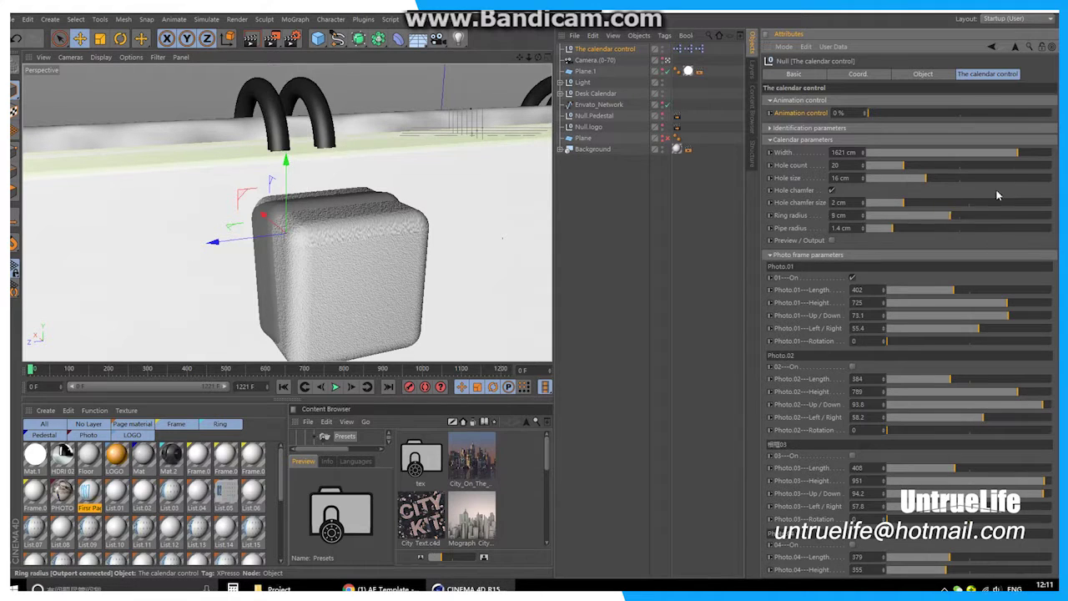
{"action": "mouse_move", "coordinate": [1018, 197]}
{"action": "left_mouse_down"}
{"action": "mouse_move", "coordinate": [916, 216]}
{"action": "mouse_move", "coordinate": [978, 214]}
{"action": "left_mouse_up"}
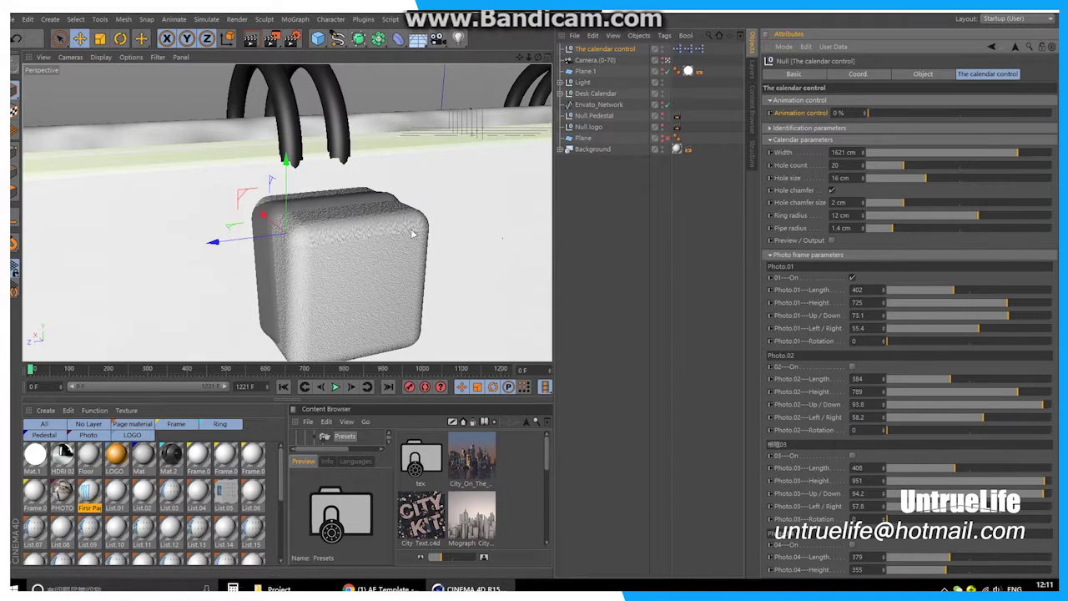
{"action": "scroll", "coordinate": [409, 227], "scroll_direction": "down", "scroll_amount": 3}
{"action": "scroll", "coordinate": [409, 227], "scroll_direction": "down", "scroll_amount": 2}
{"action": "scroll", "coordinate": [392, 184], "scroll_direction": "down", "scroll_amount": 3}
{"action": "scroll", "coordinate": [376, 137], "scroll_direction": "down", "scroll_amount": 2}
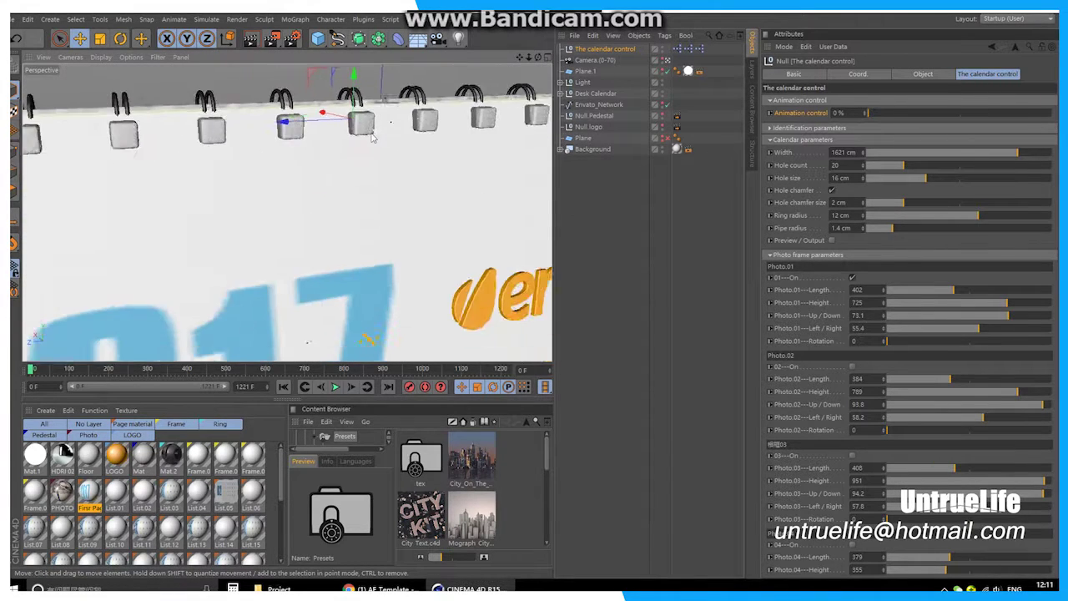
{"action": "scroll", "coordinate": [371, 137], "scroll_direction": "down", "scroll_amount": 2}
{"action": "scroll", "coordinate": [371, 138], "scroll_direction": "down", "scroll_amount": 3}
{"action": "mouse_move", "coordinate": [371, 137]}
{"action": "left_mouse_down", "text": "alt"}
{"action": "mouse_move", "coordinate": [467, 192]}
{"action": "mouse_move", "coordinate": [345, 225]}
{"action": "mouse_move", "coordinate": [393, 247]}
{"action": "left_mouse_up", "text": "alt"}
{"action": "left_click", "coordinate": [770, 139]}
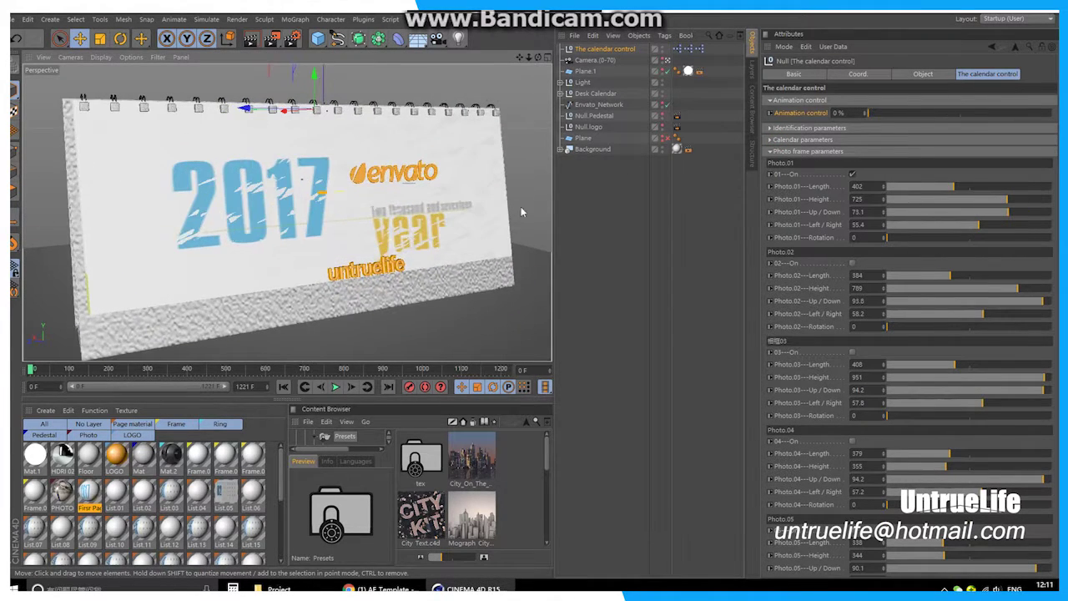
Advance the animation to the January page and switch off Photo.01.
{"action": "left_click_drag", "start_coordinate": [868, 112], "coordinate": [873, 115]}
{"action": "mouse_move", "coordinate": [242, 230]}
{"action": "left_mouse_down", "text": "alt"}
{"action": "mouse_move", "coordinate": [250, 150]}
{"action": "mouse_move", "coordinate": [239, 214]}
{"action": "mouse_move", "coordinate": [210, 194]}
{"action": "mouse_move", "coordinate": [224, 209]}
{"action": "mouse_move", "coordinate": [234, 173]}
{"action": "left_mouse_up", "text": "alt"}
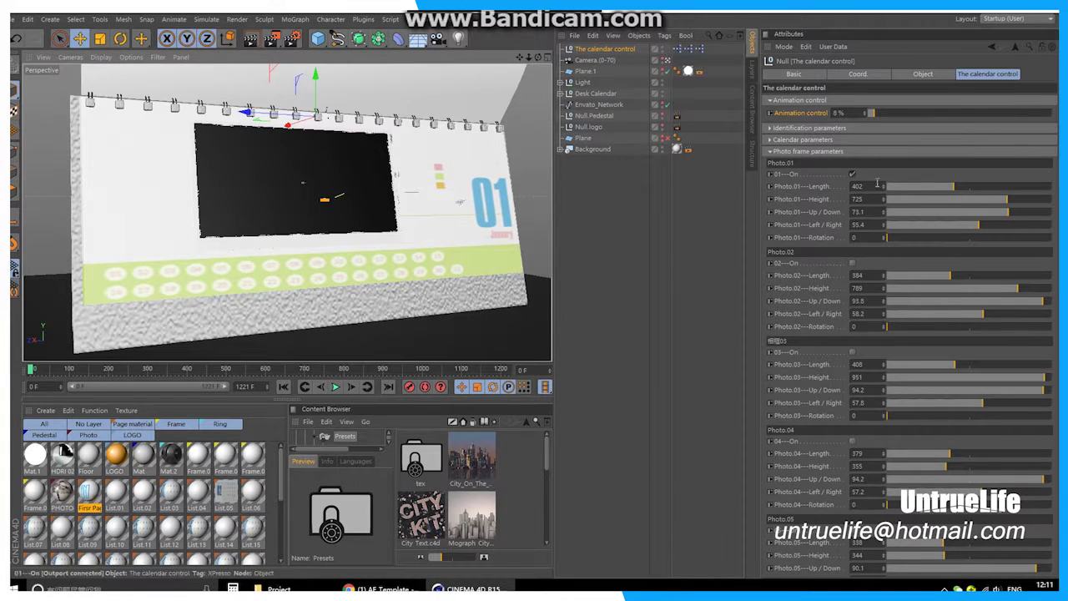
{"action": "left_click", "coordinate": [851, 174]}
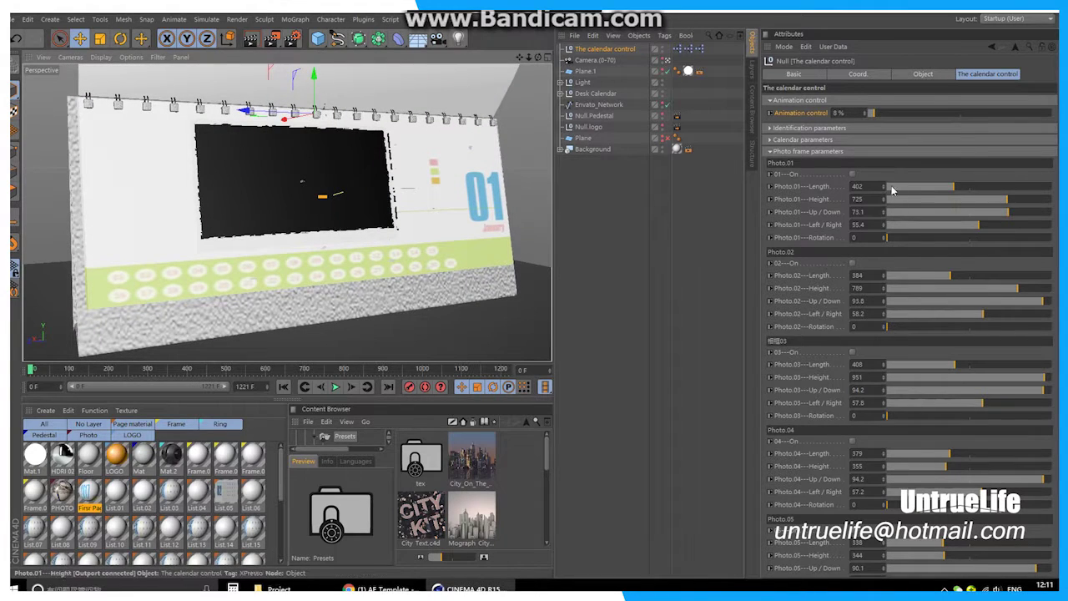
Compare Photo.02 on and off, then shrink its length and height.
{"action": "left_click", "coordinate": [852, 264]}
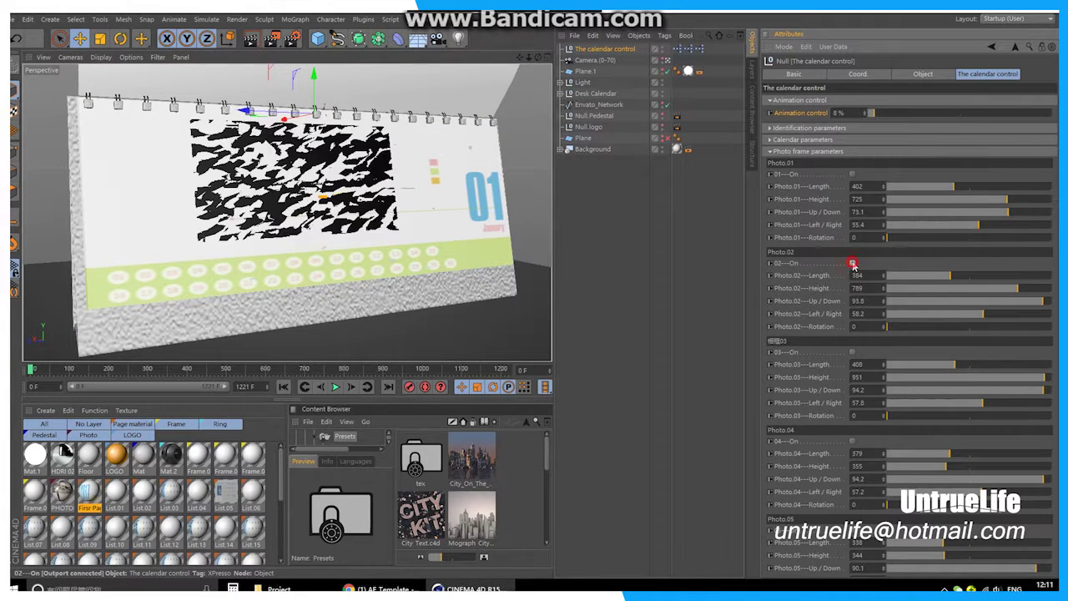
{"action": "left_click", "coordinate": [852, 264]}
{"action": "left_click", "coordinate": [852, 263]}
{"action": "left_click", "coordinate": [852, 263]}
{"action": "left_click", "coordinate": [851, 264]}
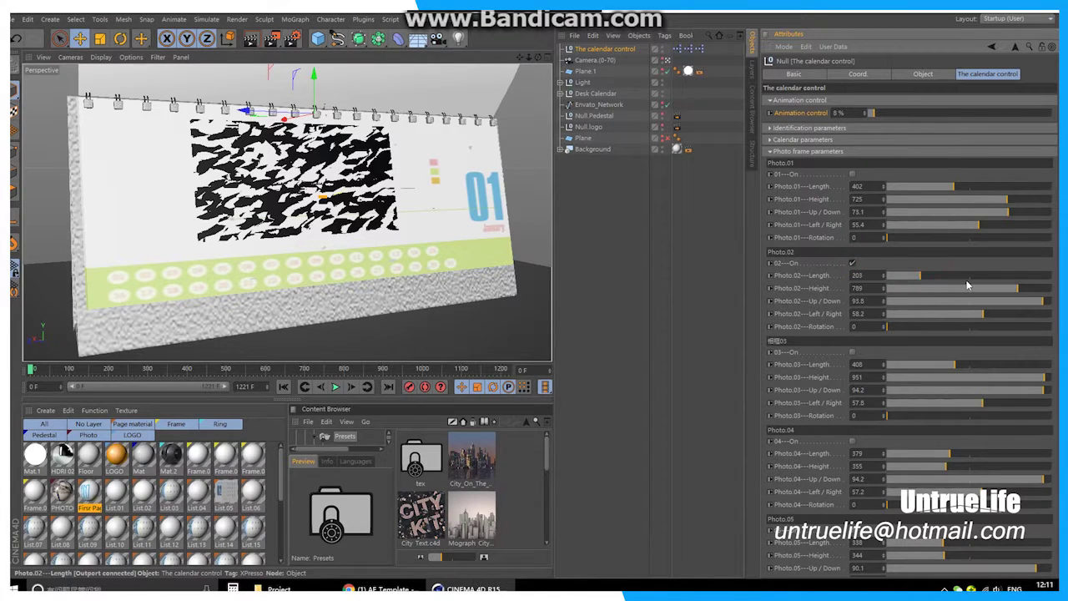
{"action": "left_click", "coordinate": [852, 264]}
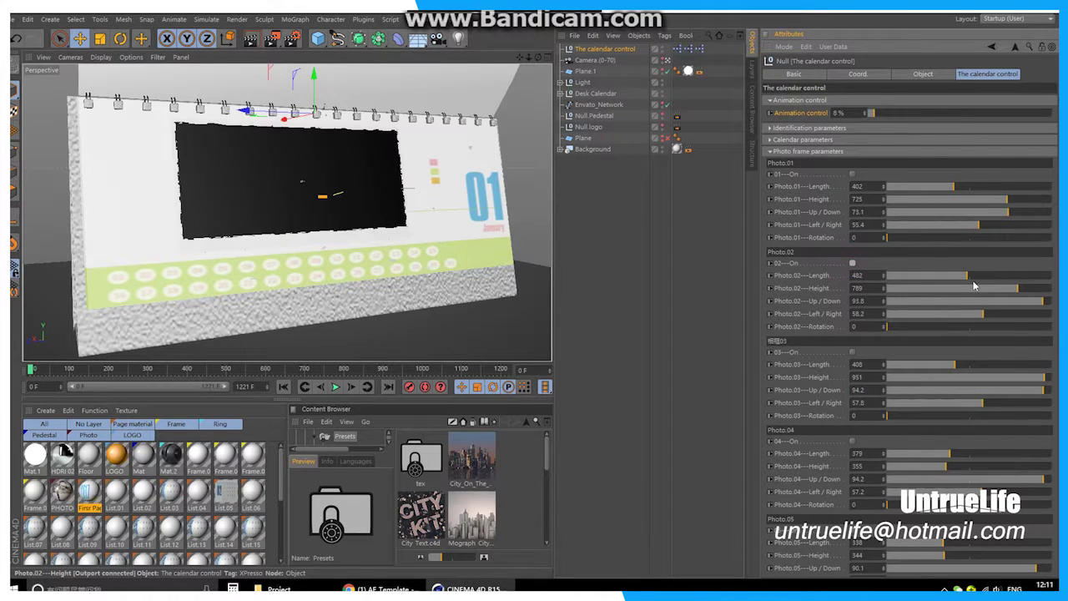
{"action": "left_click_drag", "start_coordinate": [951, 275], "coordinate": [920, 282]}
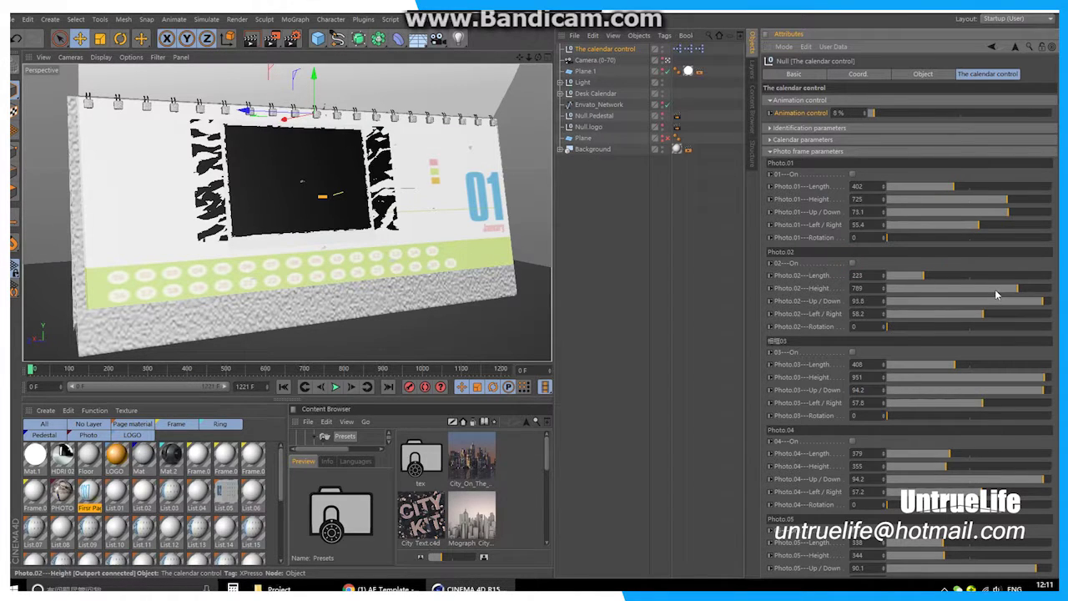
{"action": "mouse_move", "coordinate": [990, 290]}
{"action": "left_mouse_down"}
{"action": "mouse_move", "coordinate": [906, 296]}
{"action": "mouse_move", "coordinate": [977, 298]}
{"action": "mouse_move", "coordinate": [965, 302]}
{"action": "mouse_move", "coordinate": [984, 292]}
{"action": "mouse_move", "coordinate": [918, 275]}
{"action": "mouse_move", "coordinate": [913, 290]}
{"action": "mouse_move", "coordinate": [968, 290]}
{"action": "mouse_move", "coordinate": [933, 314]}
{"action": "mouse_move", "coordinate": [964, 319]}
{"action": "mouse_move", "coordinate": [946, 292]}
{"action": "mouse_move", "coordinate": [940, 302]}
{"action": "left_mouse_up"}
On the February page, set Photo.03 length to 310 and sideways offset to 70.
{"action": "left_click_drag", "start_coordinate": [870, 111], "coordinate": [902, 111]}
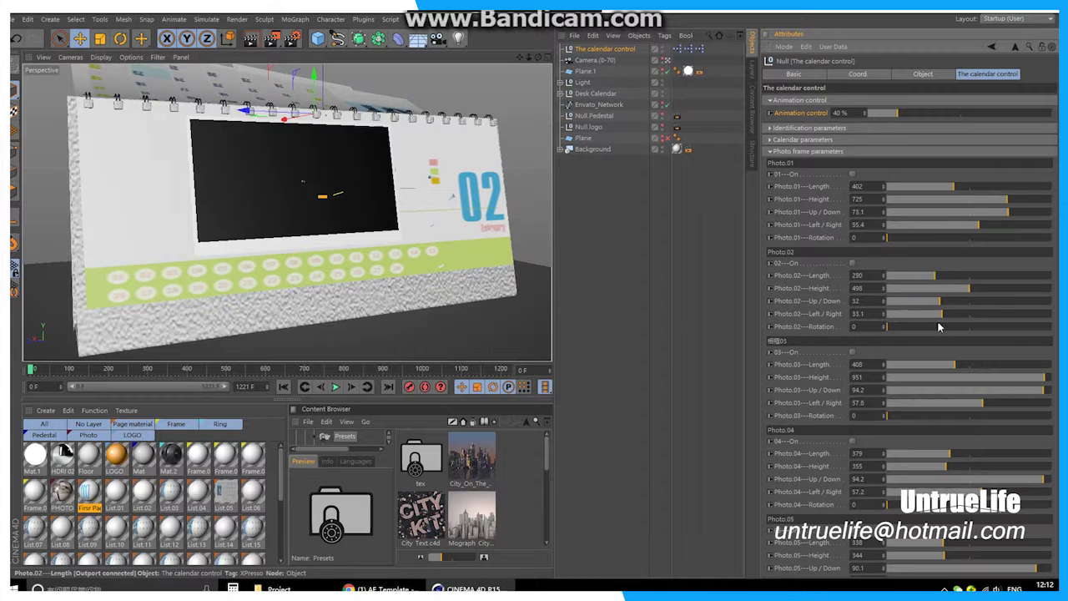
{"action": "mouse_move", "coordinate": [954, 364]}
{"action": "left_mouse_down"}
{"action": "mouse_move", "coordinate": [937, 368]}
{"action": "mouse_move", "coordinate": [985, 375]}
{"action": "mouse_move", "coordinate": [974, 393]}
{"action": "left_mouse_up"}
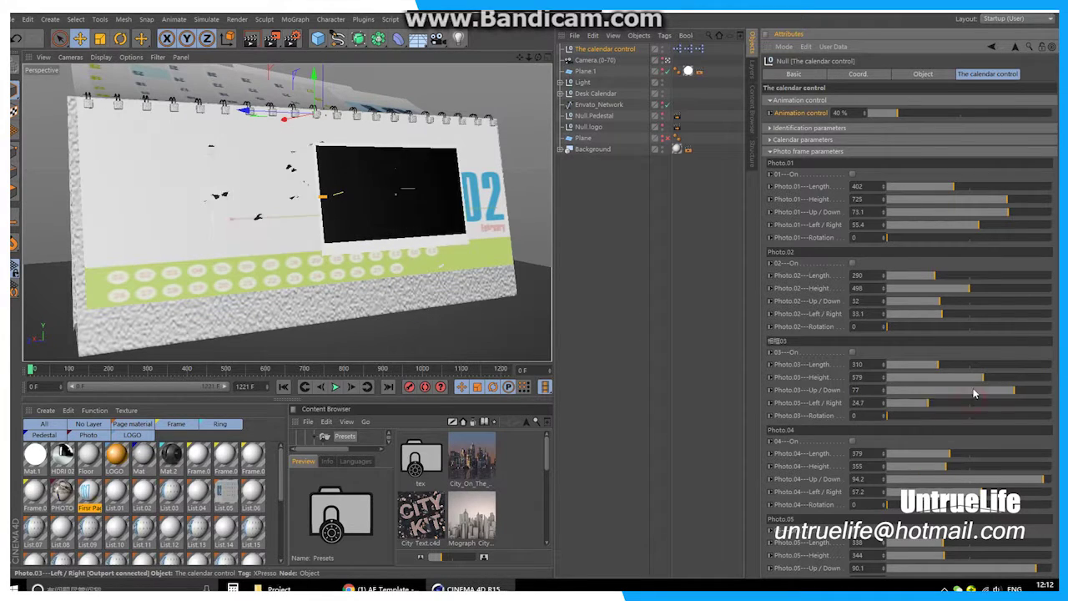
{"action": "left_click", "coordinate": [1002, 402]}
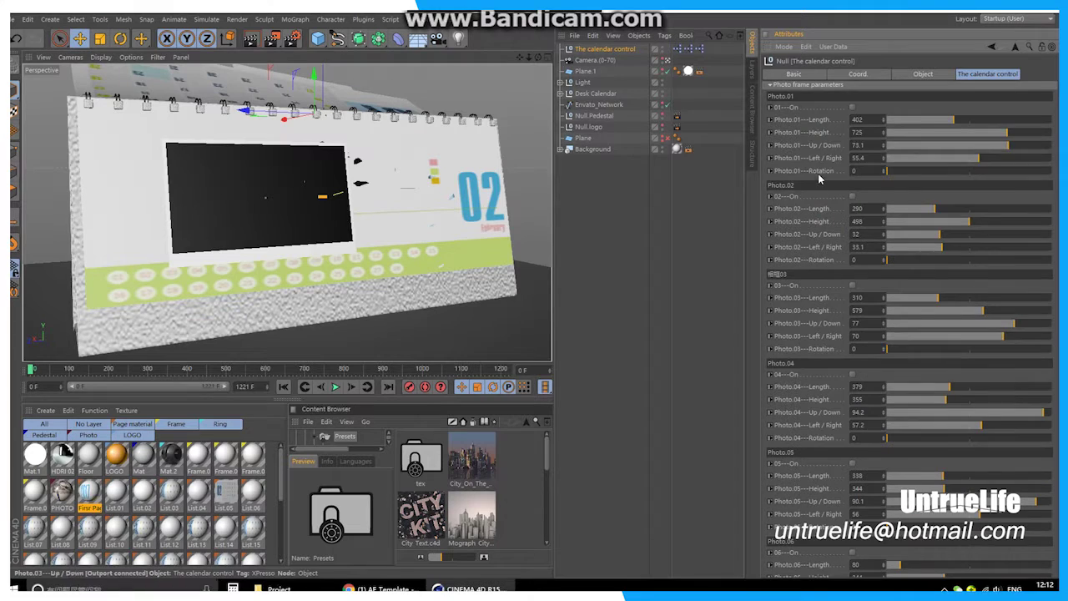
{"action": "left_click", "coordinate": [773, 152]}
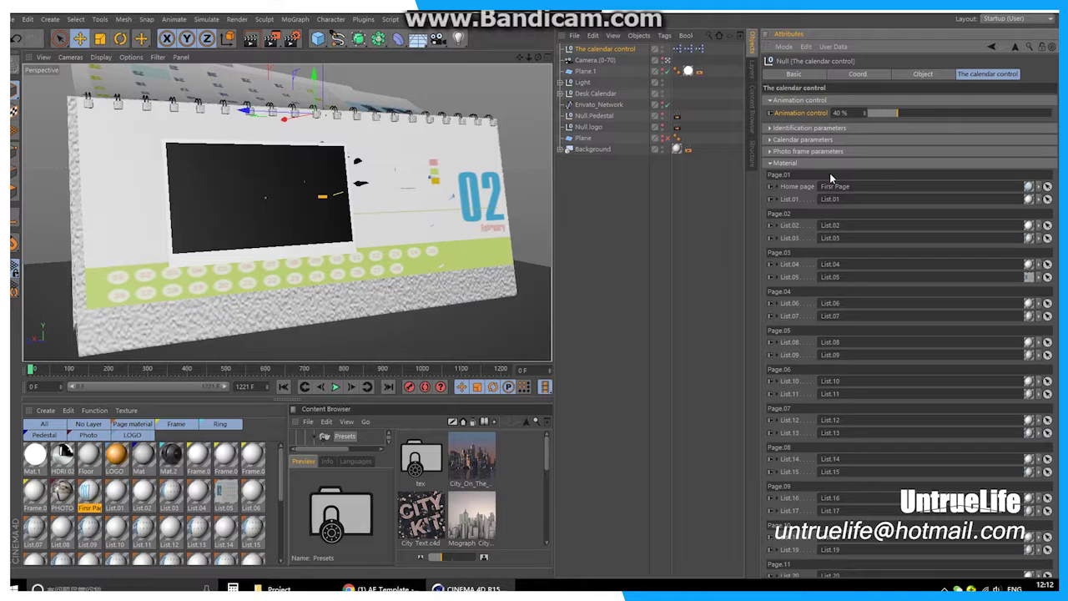
Move the animation back to the cover and inspect the Home page and photo frame settings.
{"action": "left_click", "coordinate": [793, 191]}
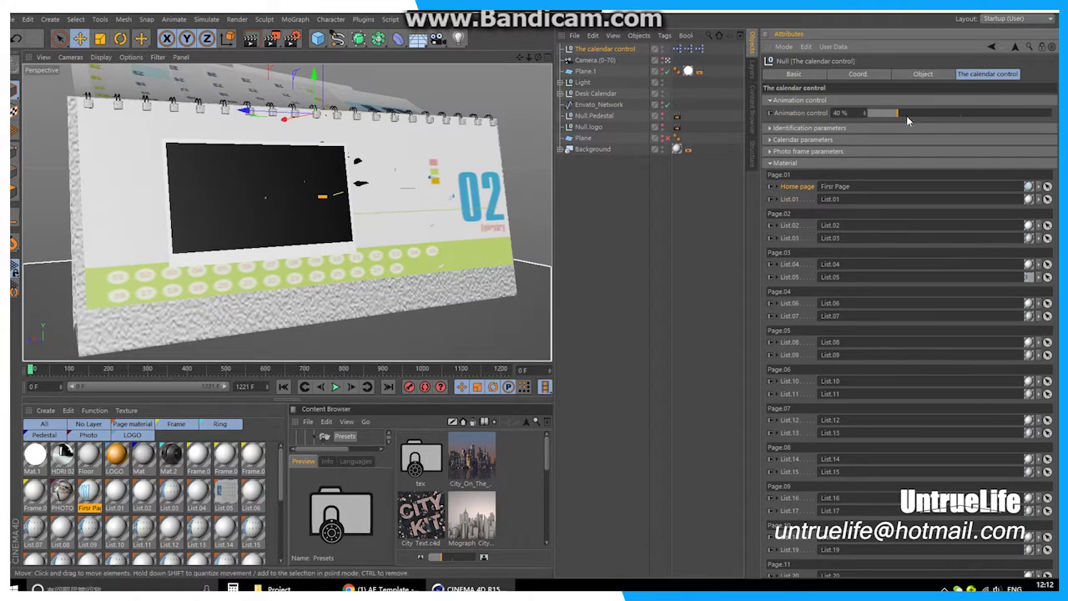
{"action": "left_click_drag", "start_coordinate": [897, 113], "coordinate": [865, 119]}
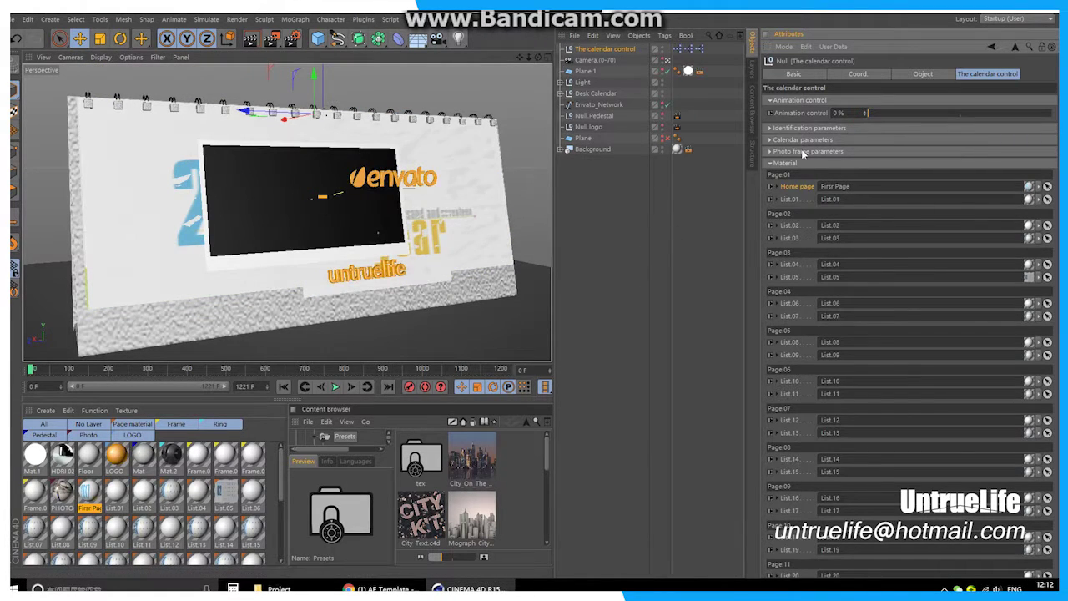
{"action": "left_click", "coordinate": [790, 153]}
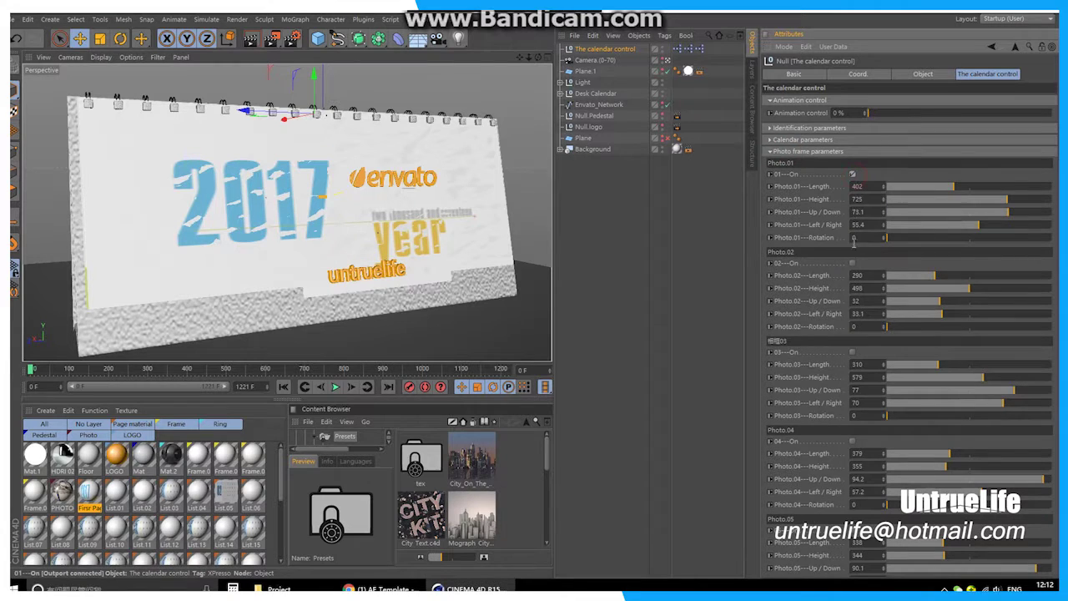
{"action": "left_click", "coordinate": [790, 151]}
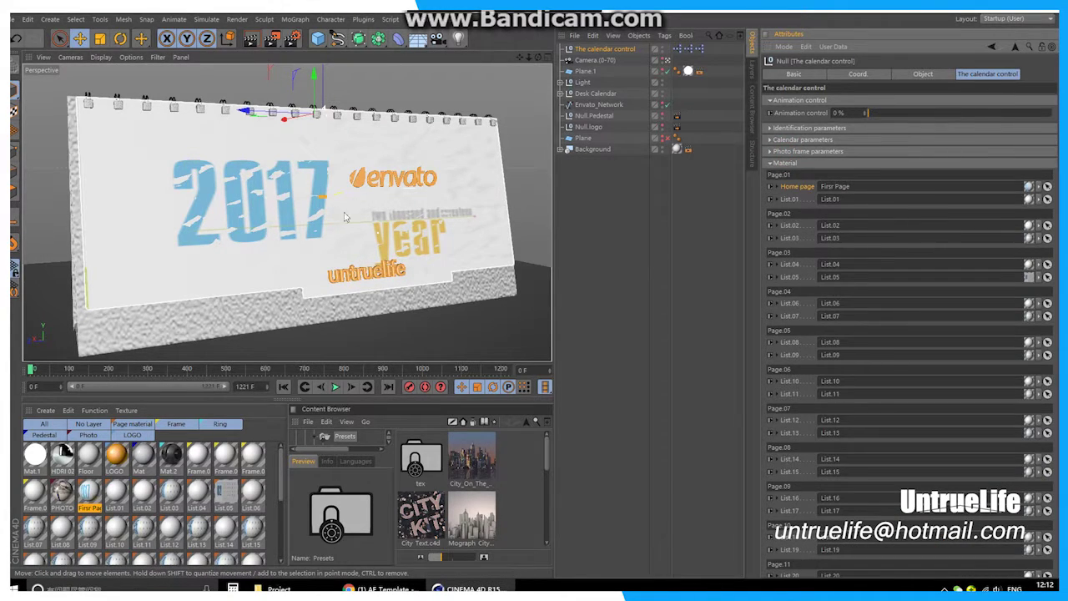
Create a new empty material, Mat.3, and assign it to the Home page material field.
{"action": "left_click", "coordinate": [272, 462]}
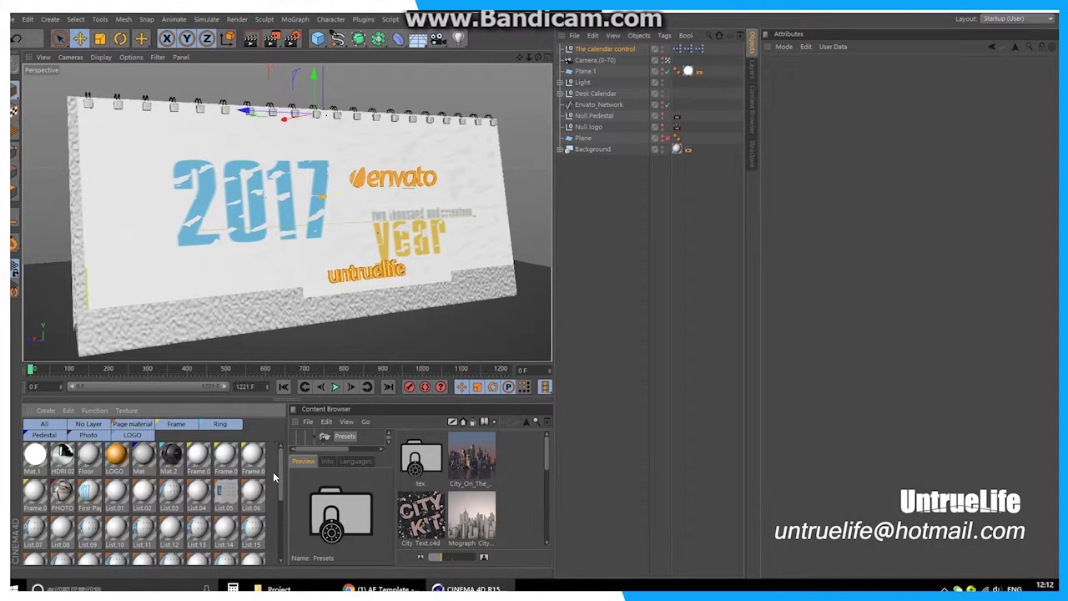
{"action": "double_click", "coordinate": [274, 473]}
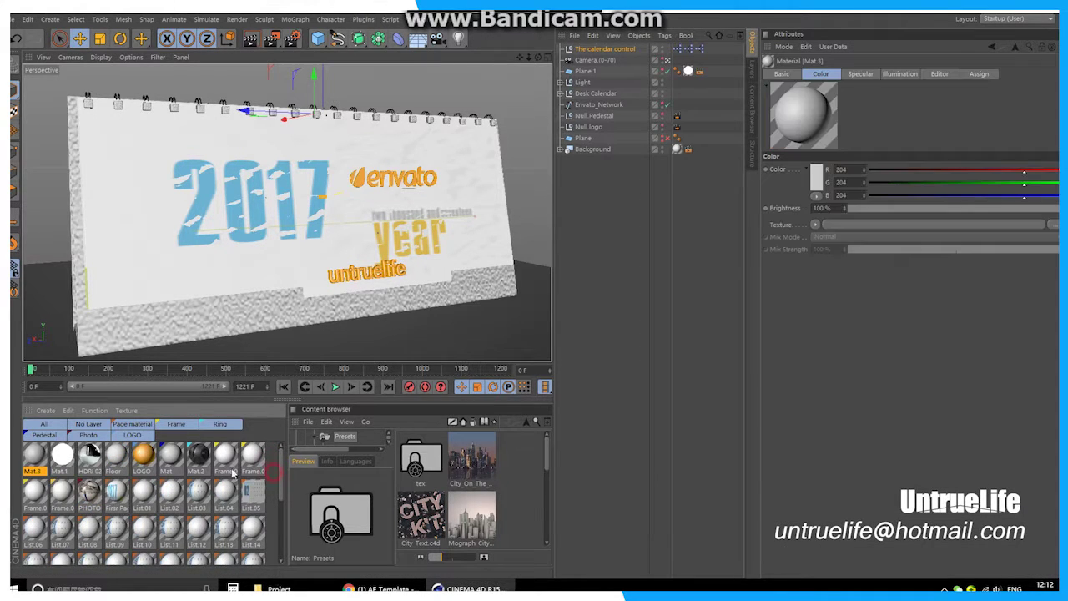
{"action": "left_click", "coordinate": [612, 52]}
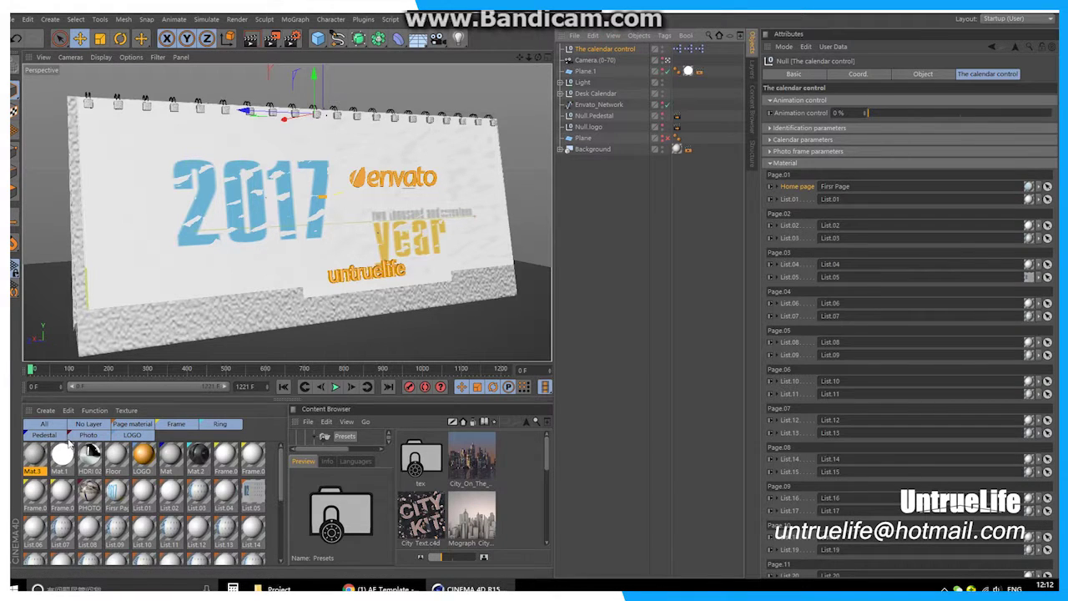
{"action": "left_click_drag", "start_coordinate": [31, 463], "coordinate": [830, 195]}
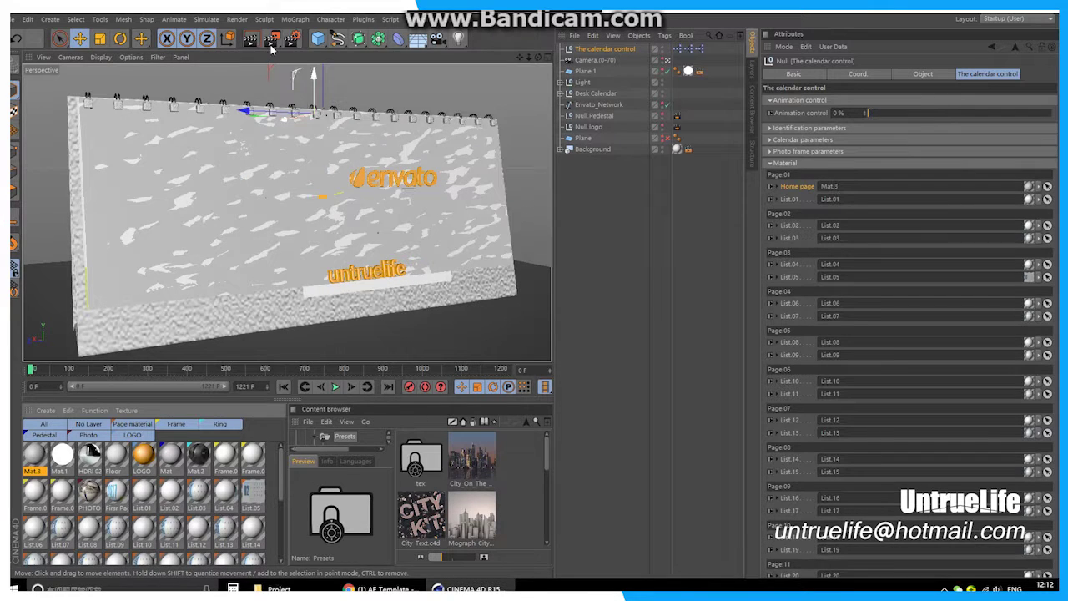
Render a preview of the new cover, dismissing the missing photo files warning.
{"action": "left_click_drag", "start_coordinate": [292, 38], "coordinate": [334, 124]}
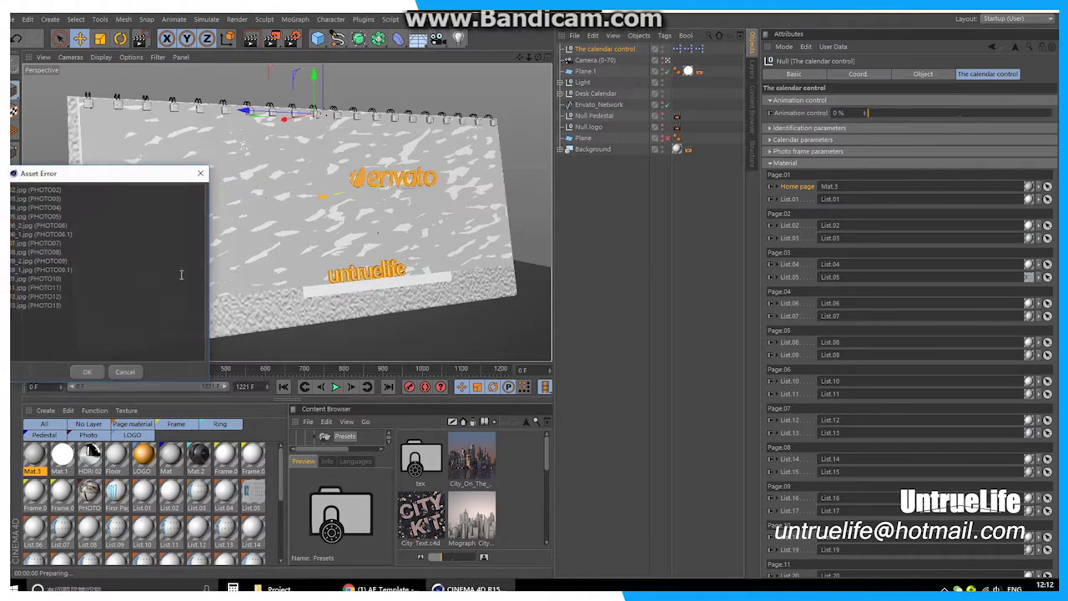
{"action": "left_click", "coordinate": [88, 374]}
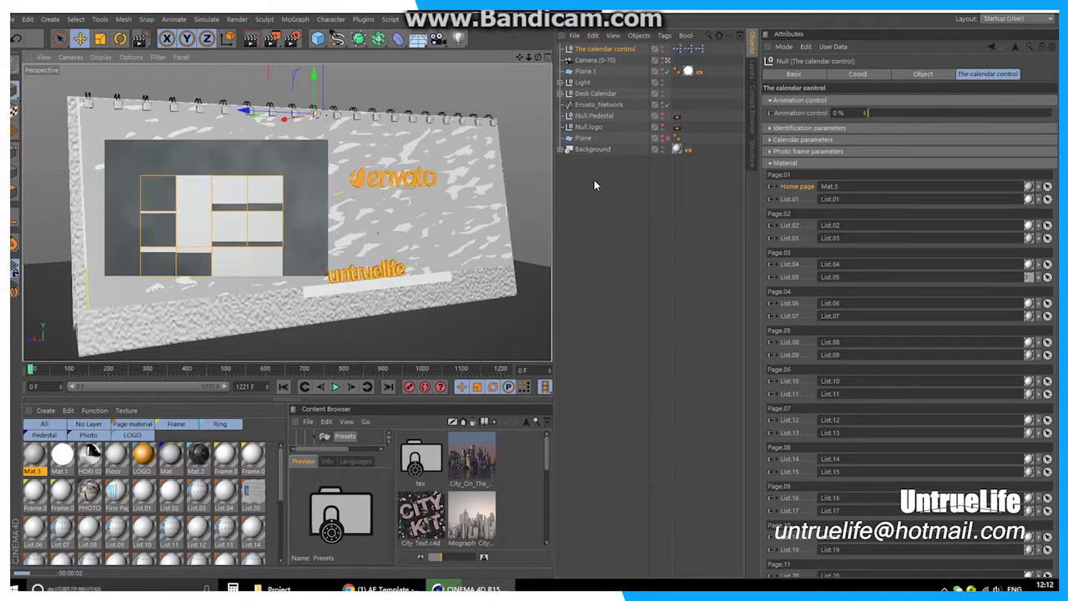
{"action": "left_click", "coordinate": [700, 199]}
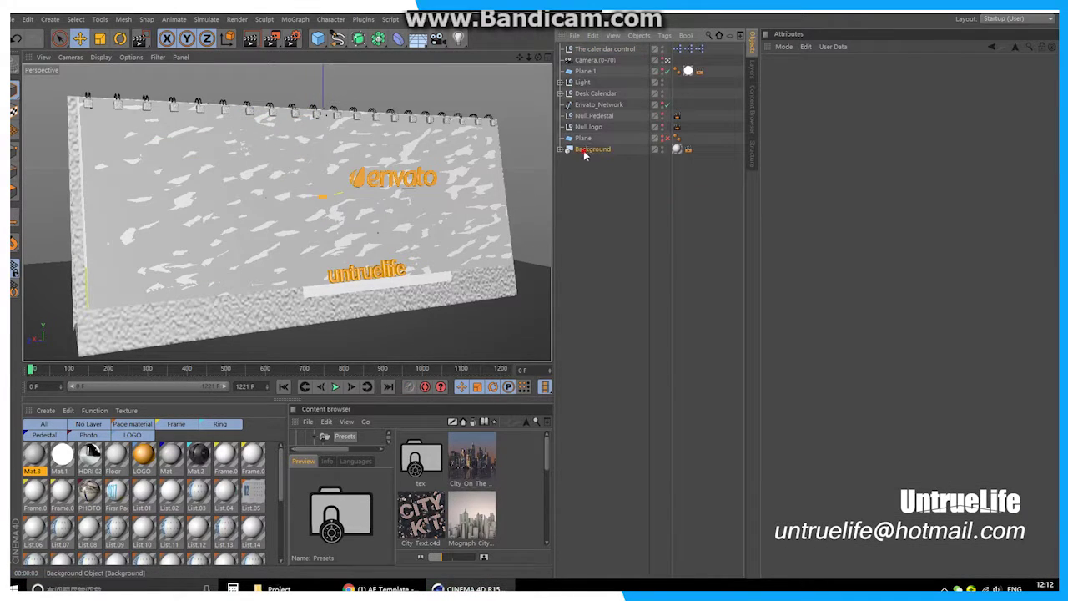
Reselect the calendar control and browse its Identification settings to view the page materials list.
{"action": "left_click", "coordinate": [601, 49]}
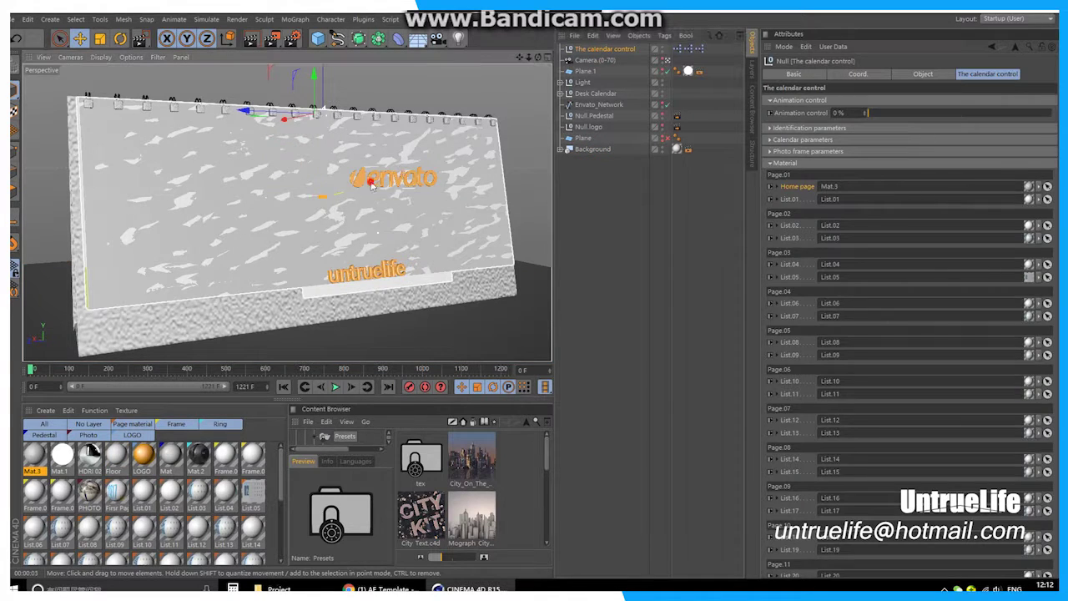
{"action": "left_click", "coordinate": [373, 184]}
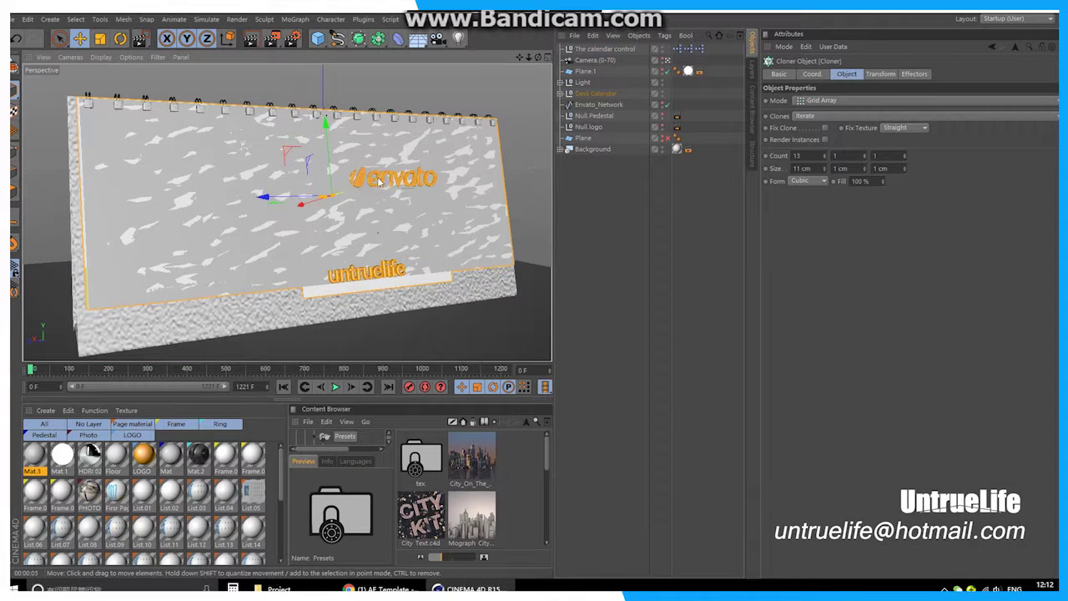
{"action": "left_click", "coordinate": [598, 50]}
{"action": "left_click", "coordinate": [781, 129]}
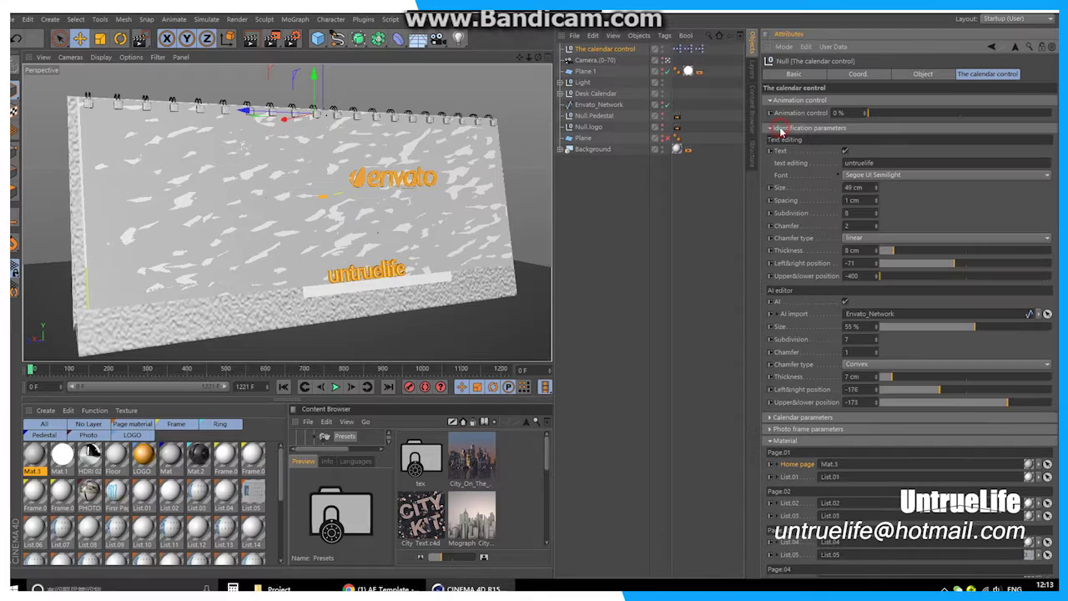
{"action": "left_click", "coordinate": [781, 139]}
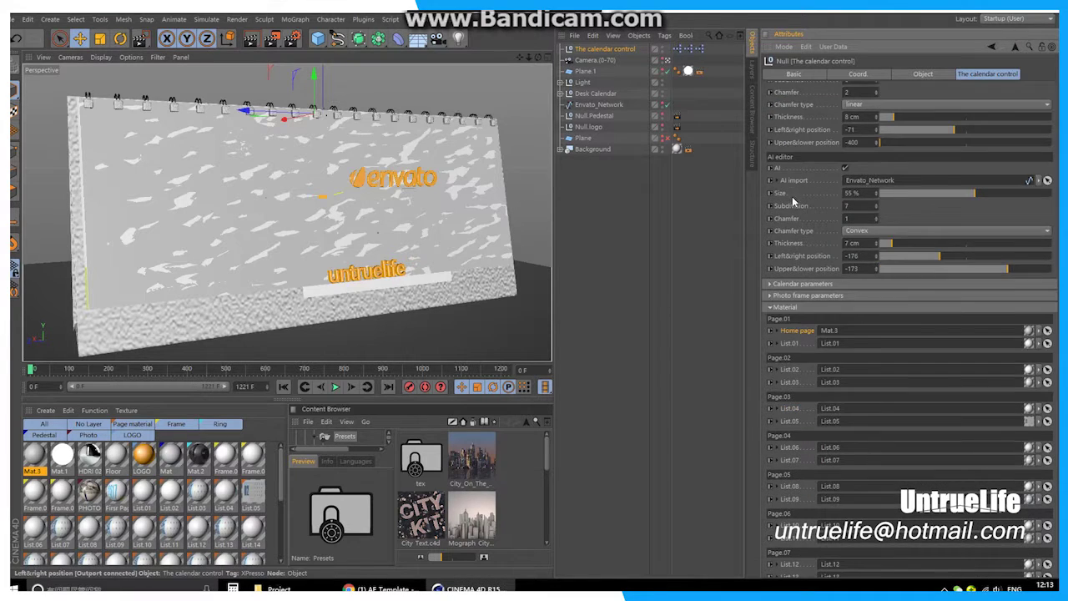
{"action": "left_click", "coordinate": [780, 140]}
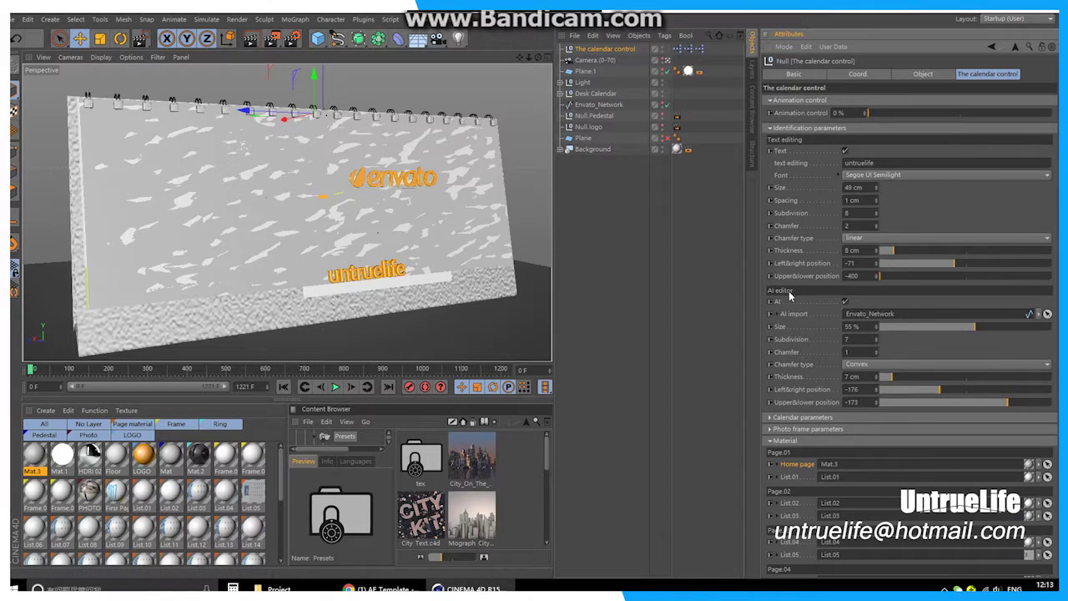
{"action": "left_click", "coordinate": [395, 192]}
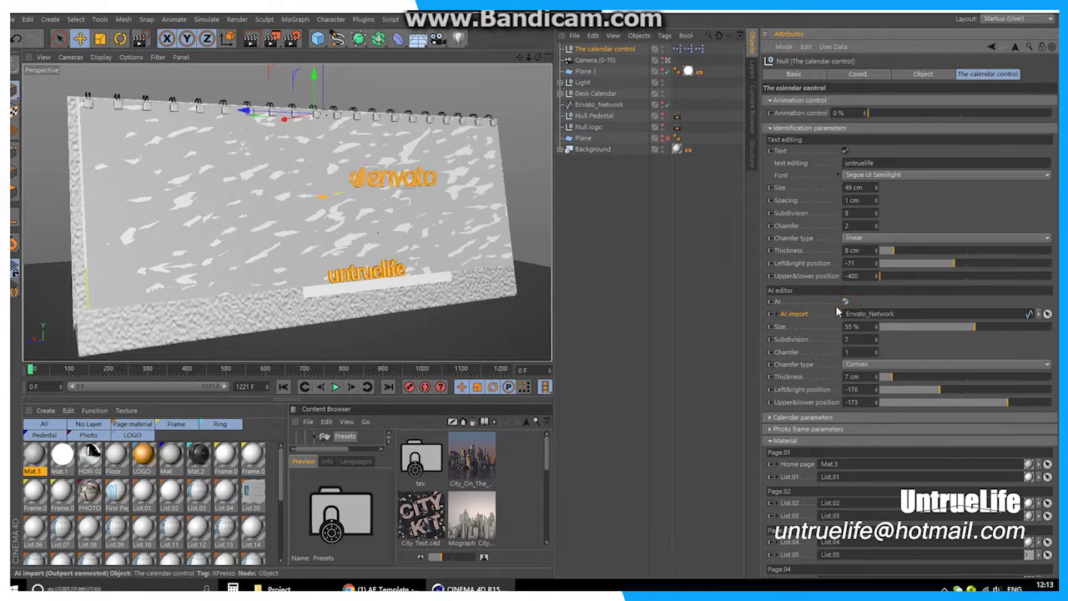
{"action": "left_click", "coordinate": [804, 128]}
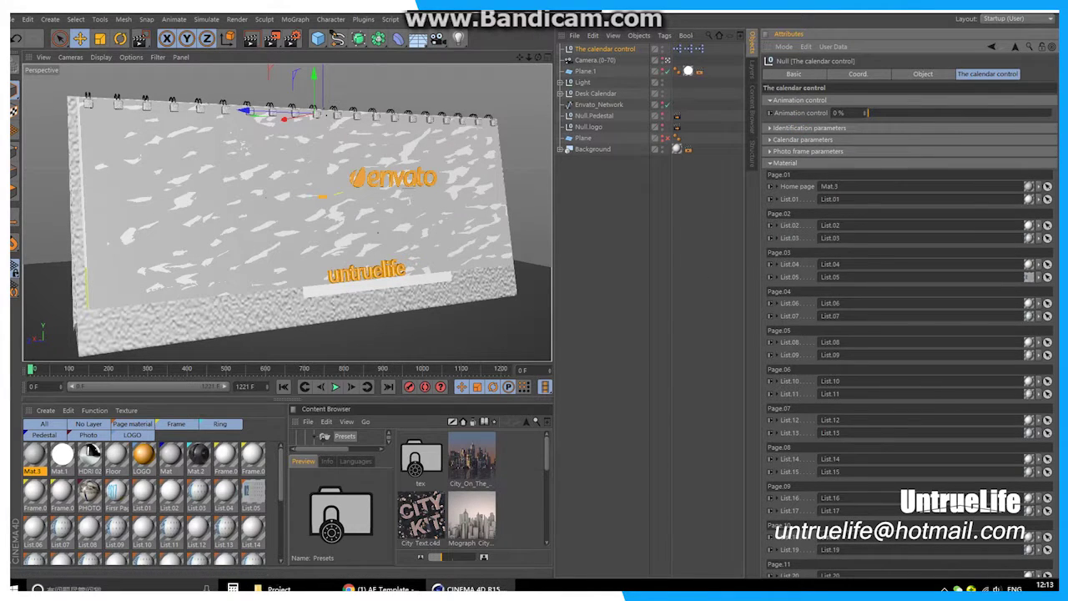
Set the Animation control to 45% so the calendar shows the February page.
{"action": "scroll", "coordinate": [801, 146], "scroll_direction": "down", "scroll_amount": 1}
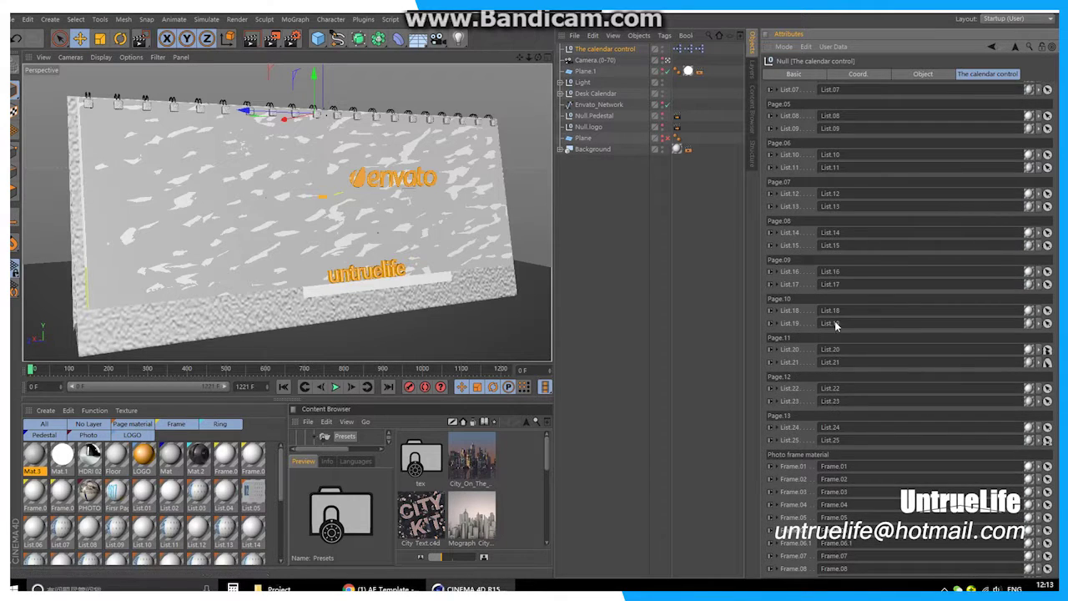
{"action": "scroll", "coordinate": [854, 399], "scroll_direction": "down", "scroll_amount": 5}
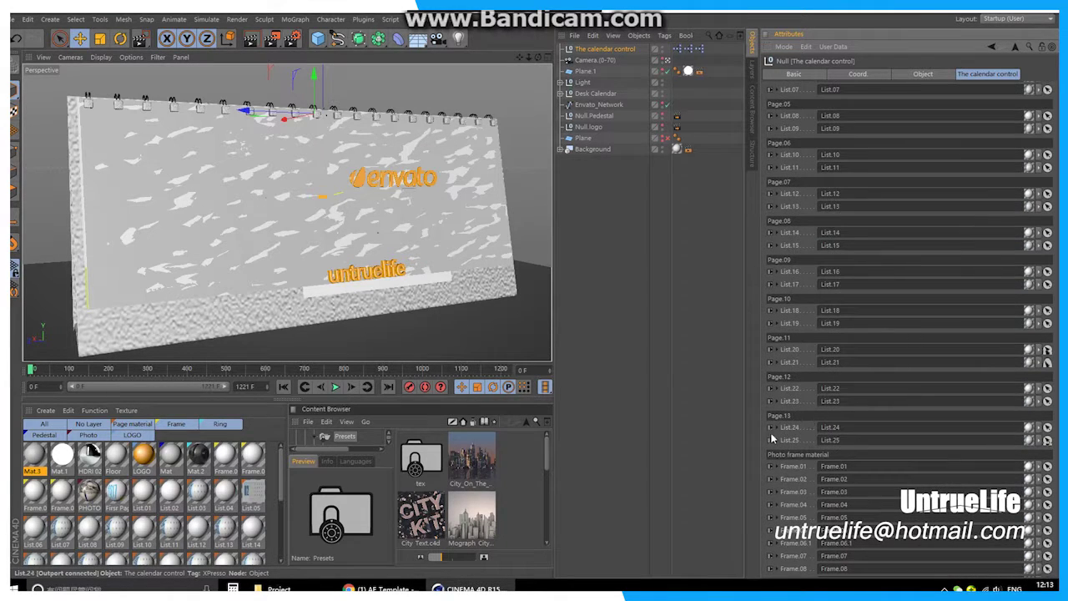
{"action": "scroll", "coordinate": [859, 117], "scroll_direction": "up", "scroll_amount": 6}
{"action": "left_click_drag", "start_coordinate": [872, 111], "coordinate": [993, 112]}
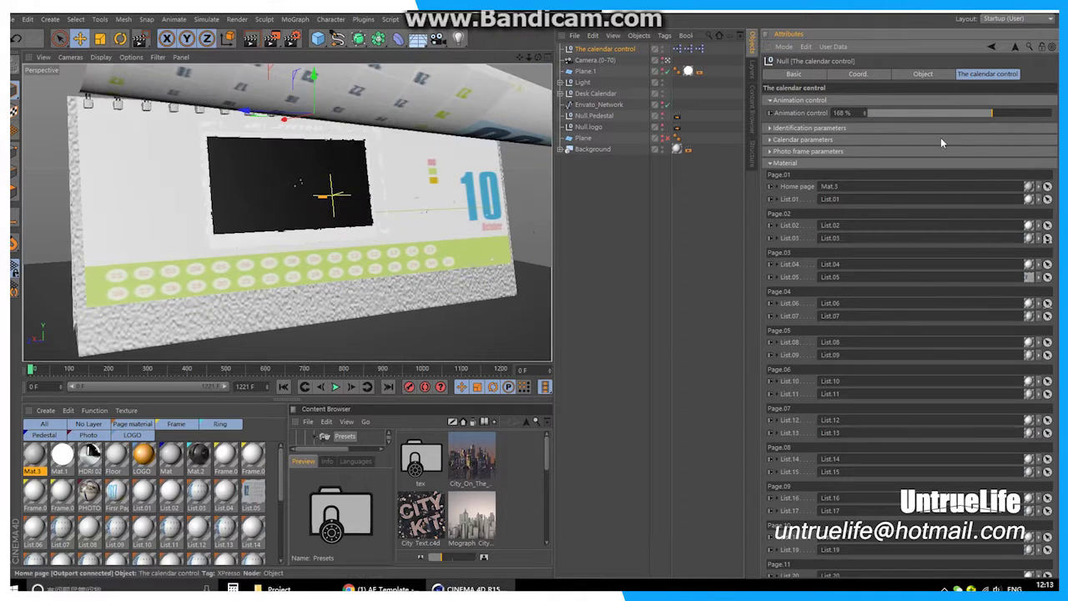
{"action": "scroll", "coordinate": [933, 358], "scroll_direction": "down", "scroll_amount": 10}
{"action": "scroll", "coordinate": [870, 345], "scroll_direction": "down", "scroll_amount": 5}
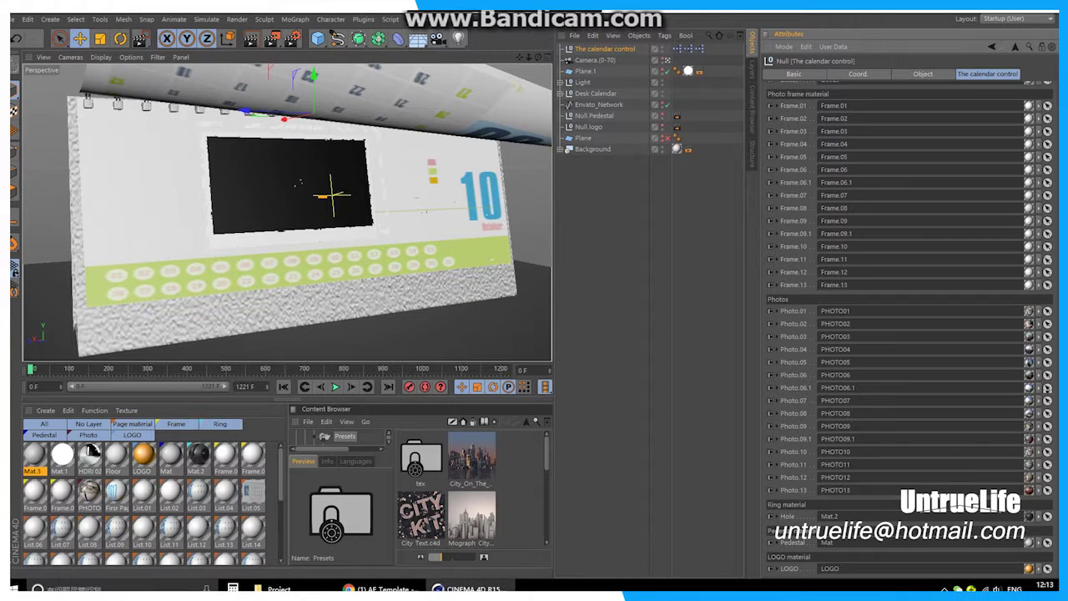
{"action": "left_click_drag", "start_coordinate": [1053, 213], "coordinate": [1054, 96]}
{"action": "left_click", "coordinate": [901, 114]}
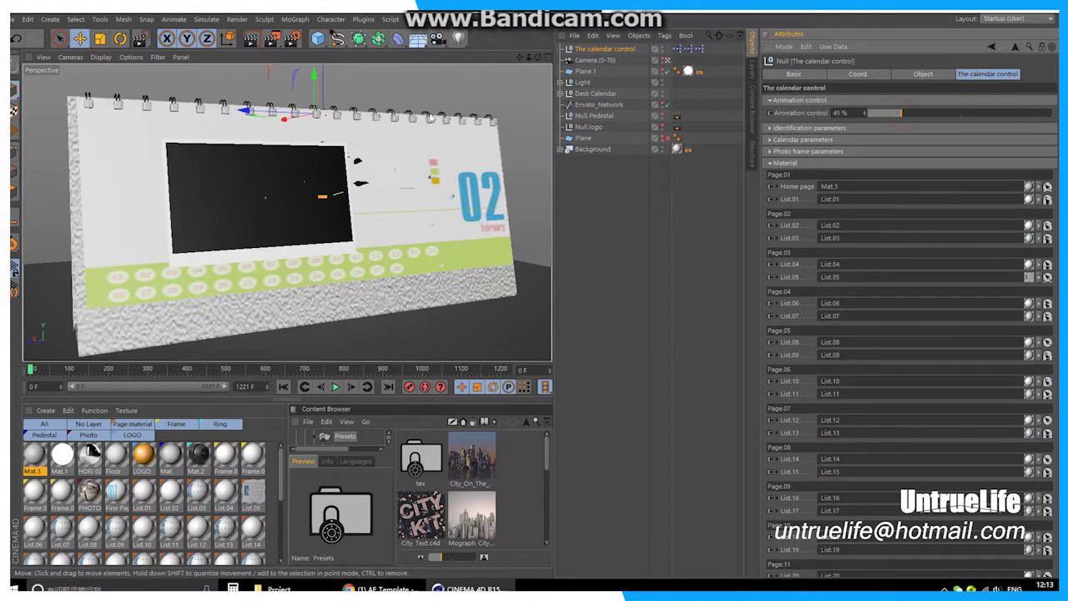
Replace Mat.2 with Mat.3 in the Ring material Hole field.
{"action": "left_click_drag", "start_coordinate": [250, 460], "coordinate": [515, 423]}
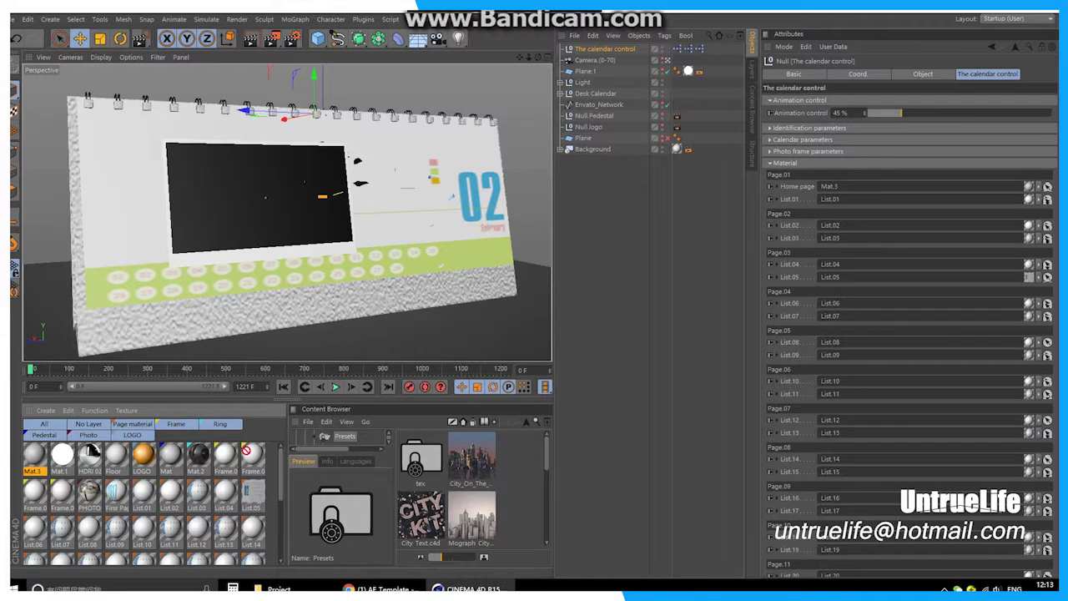
{"action": "scroll", "coordinate": [909, 325], "scroll_direction": "down", "scroll_amount": 5}
{"action": "scroll", "coordinate": [909, 326], "scroll_direction": "down", "scroll_amount": 5}
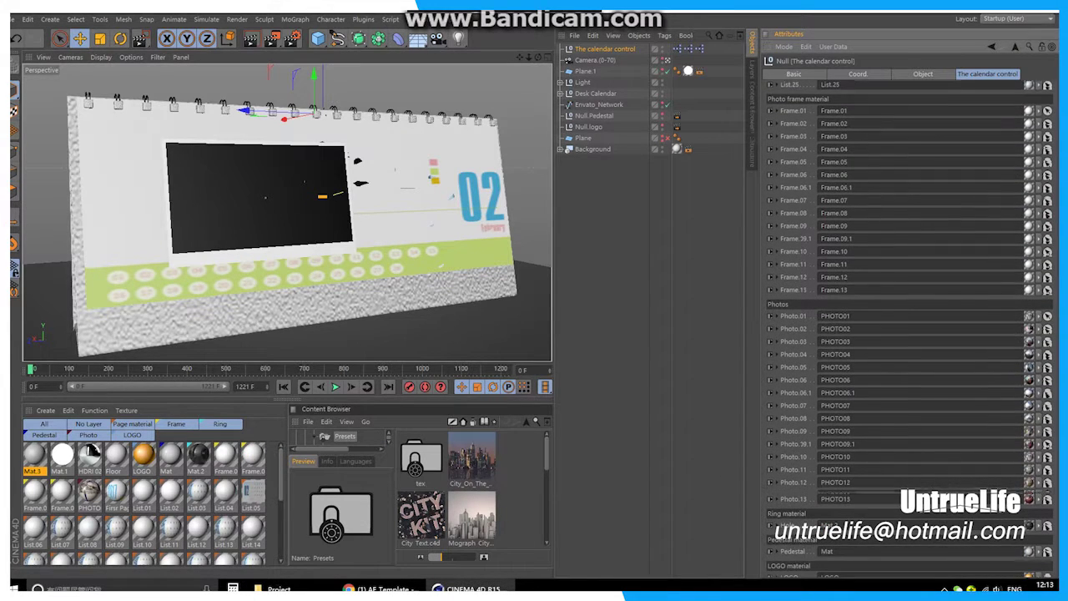
{"action": "scroll", "coordinate": [909, 326], "scroll_direction": "down", "scroll_amount": 5}
{"action": "left_click_drag", "start_coordinate": [34, 477], "coordinate": [50, 454]}
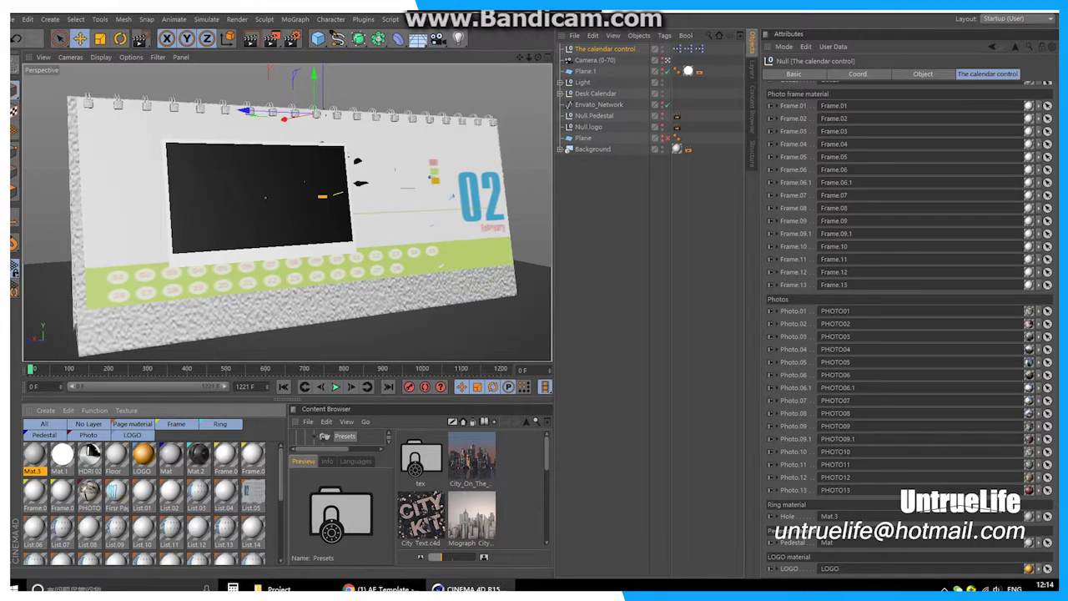
{"action": "scroll", "coordinate": [1057, 173], "scroll_direction": "up", "scroll_amount": 10}
Reset the Animation control to 0% to return to the cover, viewed from above.
{"action": "left_click", "coordinate": [826, 129]}
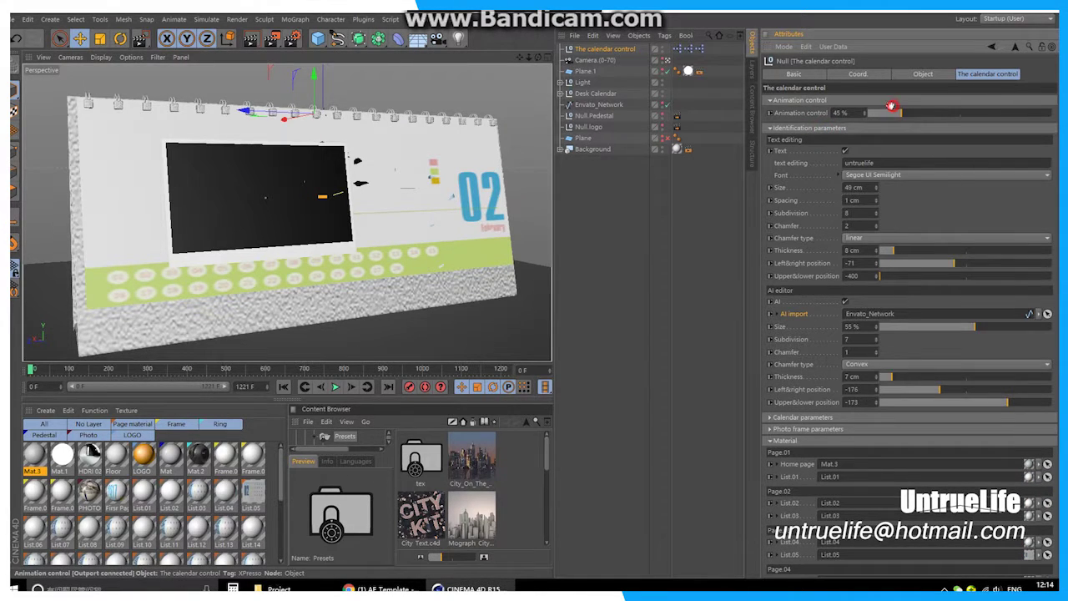
{"action": "mouse_move", "coordinate": [889, 112]}
{"action": "left_mouse_down"}
{"action": "mouse_move", "coordinate": [852, 117]}
{"action": "mouse_move", "coordinate": [909, 114]}
{"action": "mouse_move", "coordinate": [830, 112]}
{"action": "left_mouse_up"}
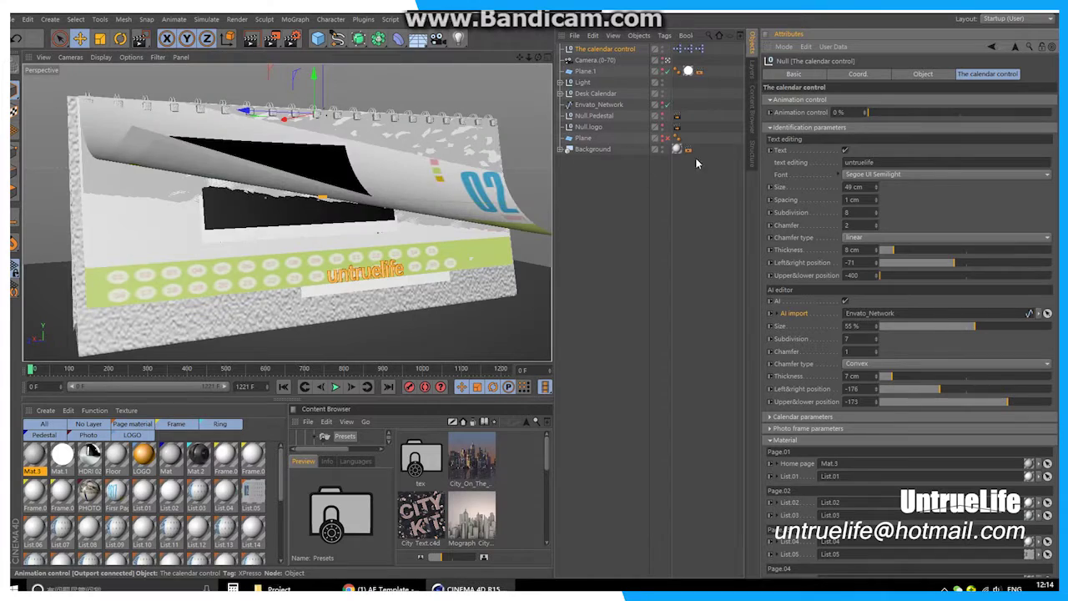
{"action": "mouse_move", "coordinate": [392, 201]}
{"action": "left_mouse_down", "text": "alt"}
{"action": "mouse_move", "coordinate": [416, 174]}
{"action": "mouse_move", "coordinate": [417, 217]}
{"action": "left_mouse_up", "text": "alt"}
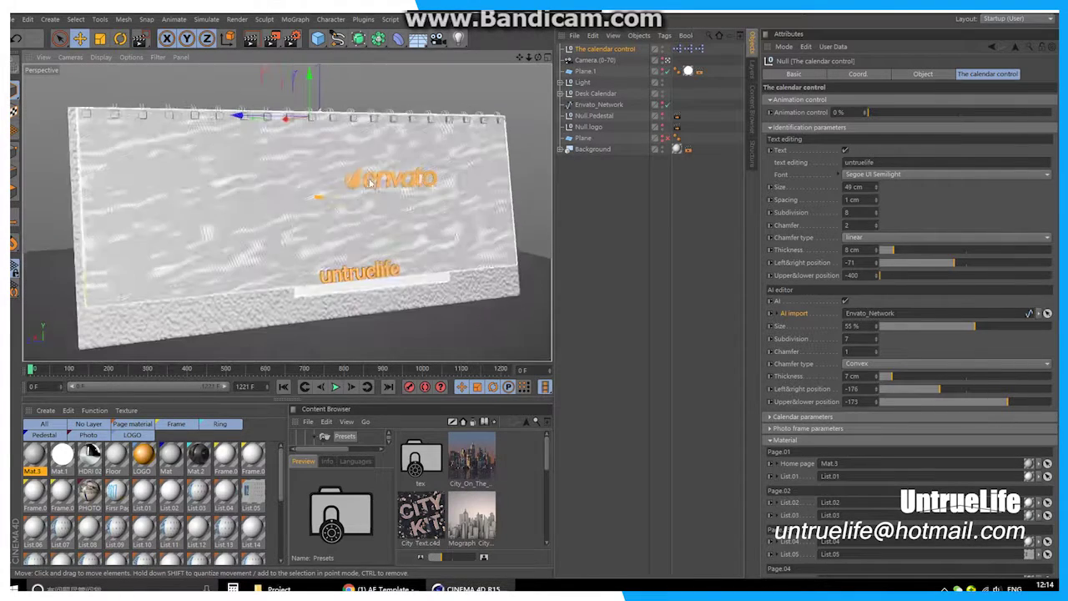
Set calendar Width to 815 cm and Hole count to 45, then bring up the Facebook page.
{"action": "left_click", "coordinate": [830, 417]}
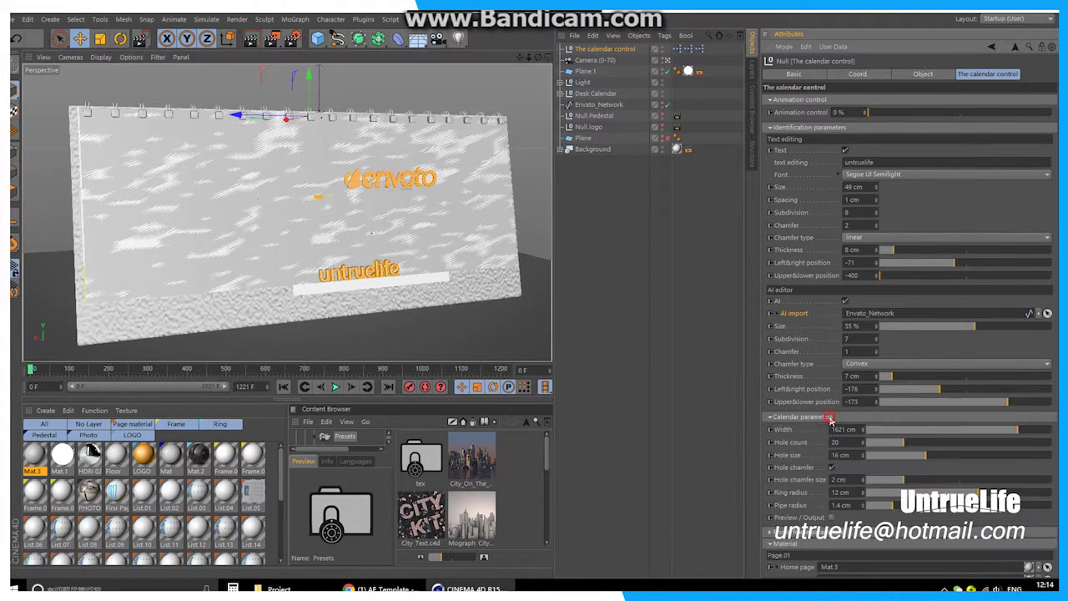
{"action": "left_click", "coordinate": [943, 429]}
{"action": "left_click", "coordinate": [950, 443]}
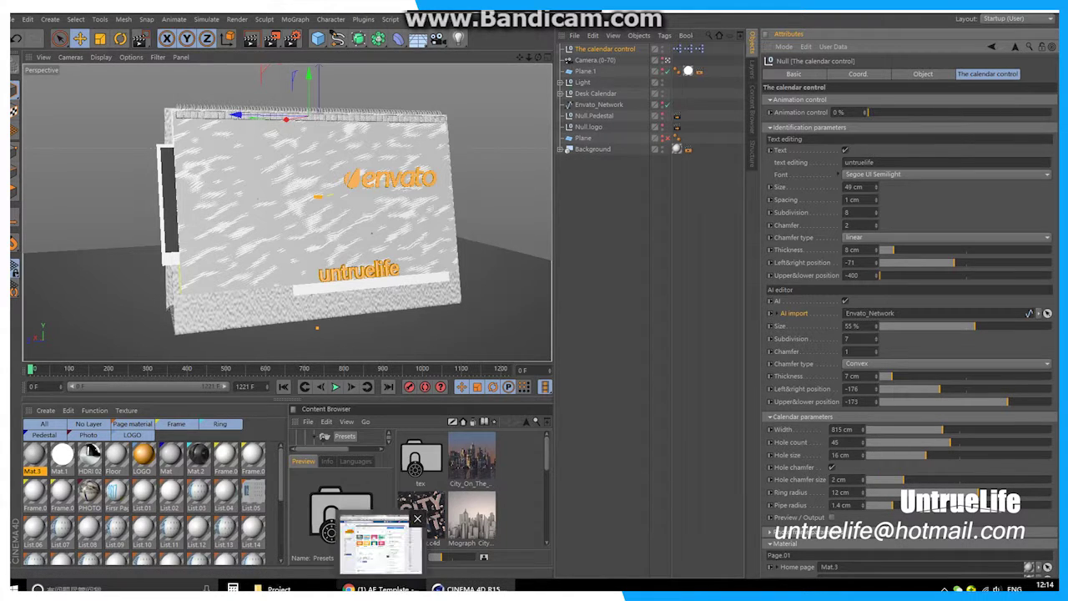
{"action": "left_click", "coordinate": [415, 587]}
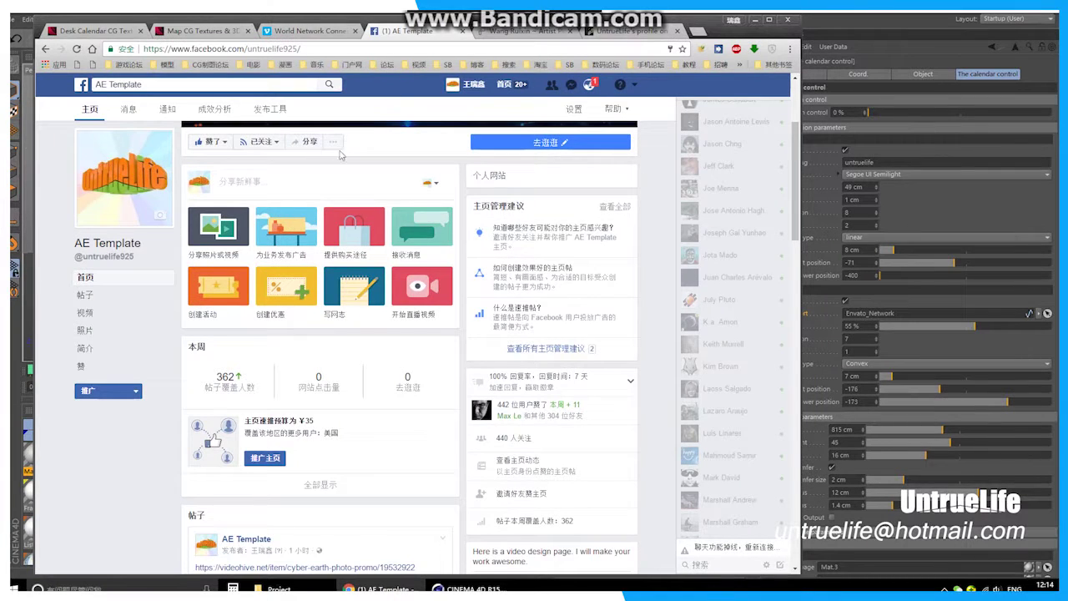
{"action": "scroll", "coordinate": [209, 193], "scroll_direction": "up", "scroll_amount": 1}
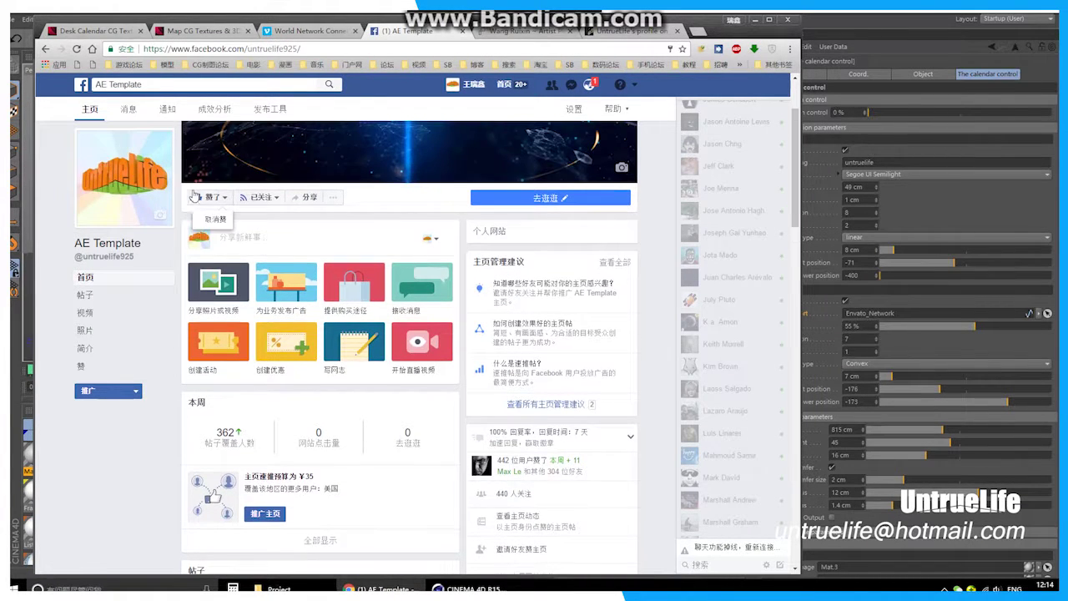
{"action": "scroll", "coordinate": [375, 200], "scroll_direction": "up", "scroll_amount": 1}
{"action": "scroll", "coordinate": [573, 208], "scroll_direction": "down", "scroll_amount": 1}
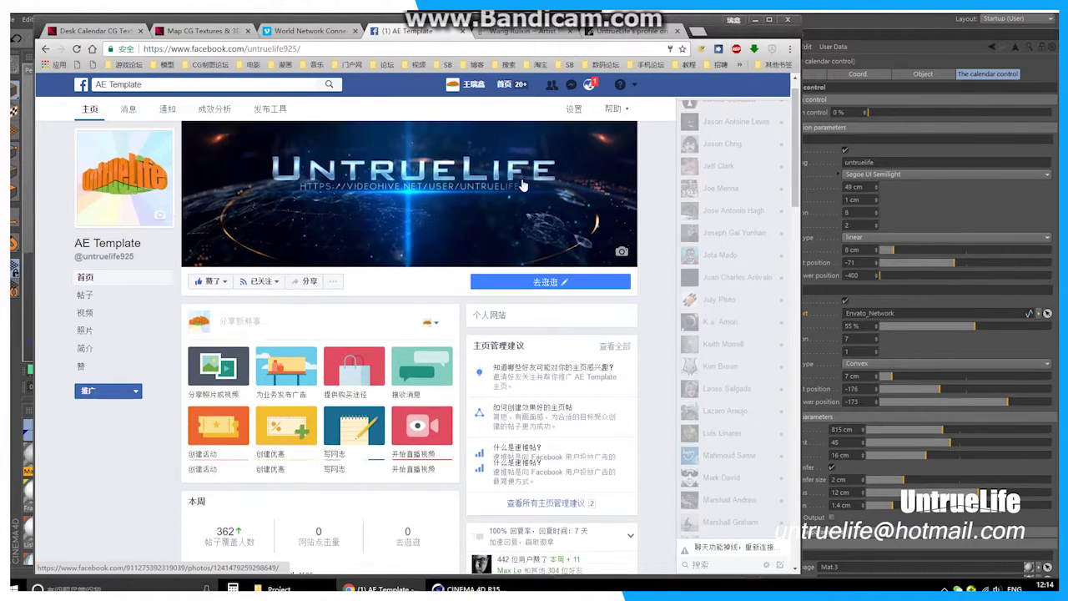